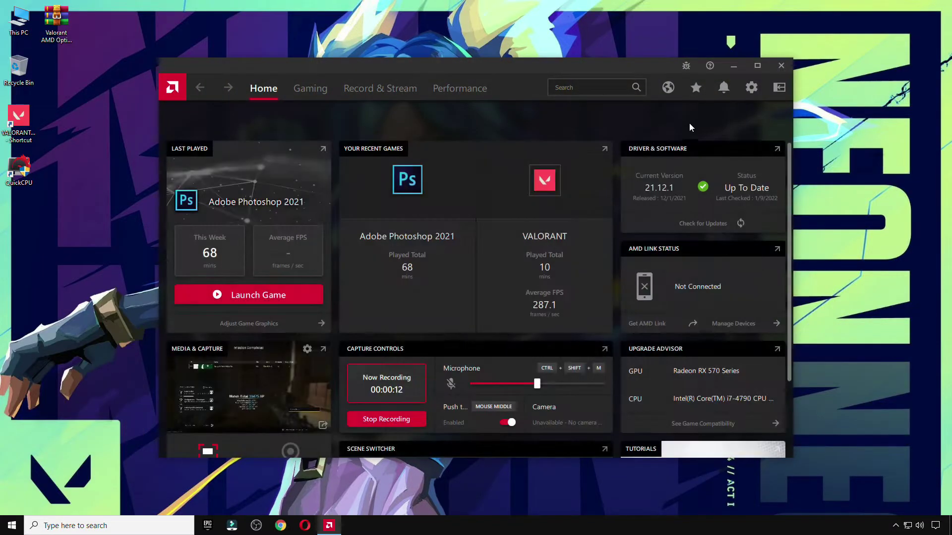
Set the preferred Radeon software version to Recommended + Optional in the system settings, and close the AMD software
click(750, 92)
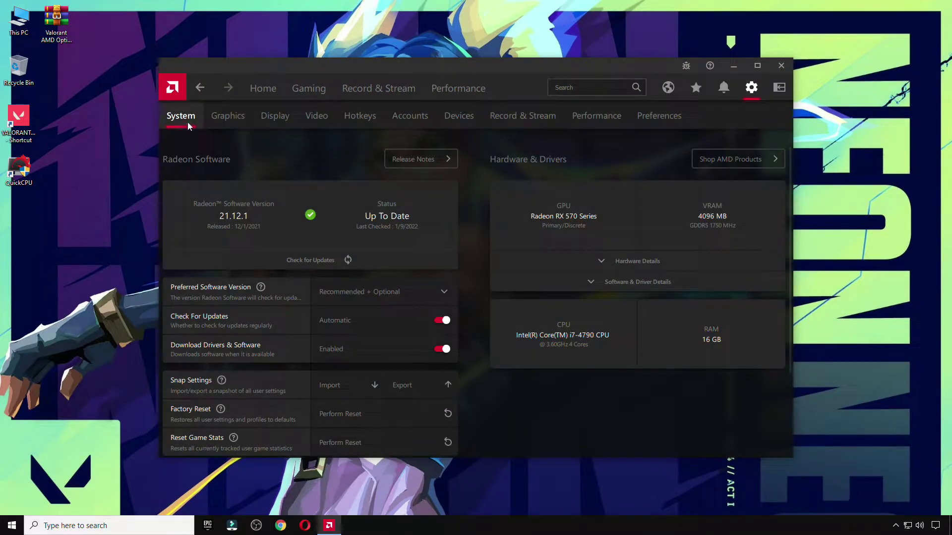
click(371, 299)
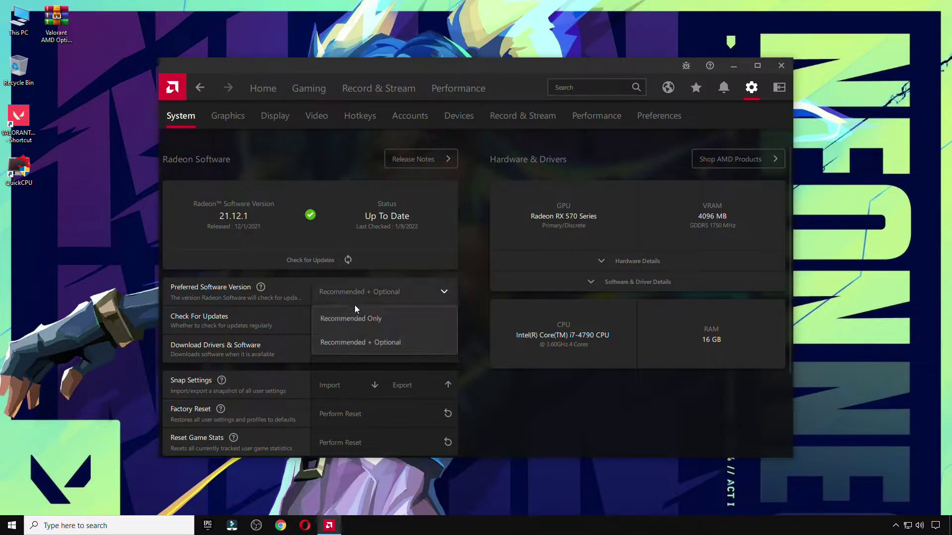
click(375, 346)
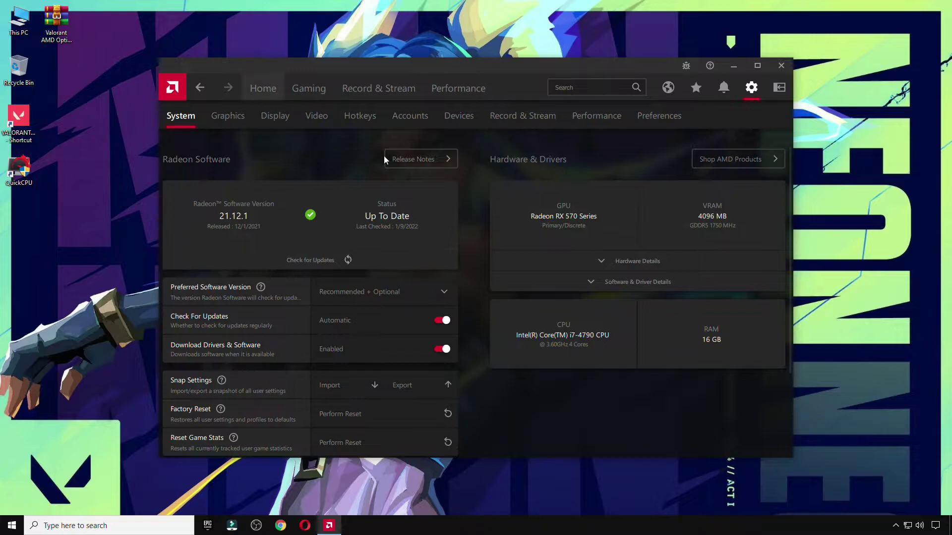
key(Escape)
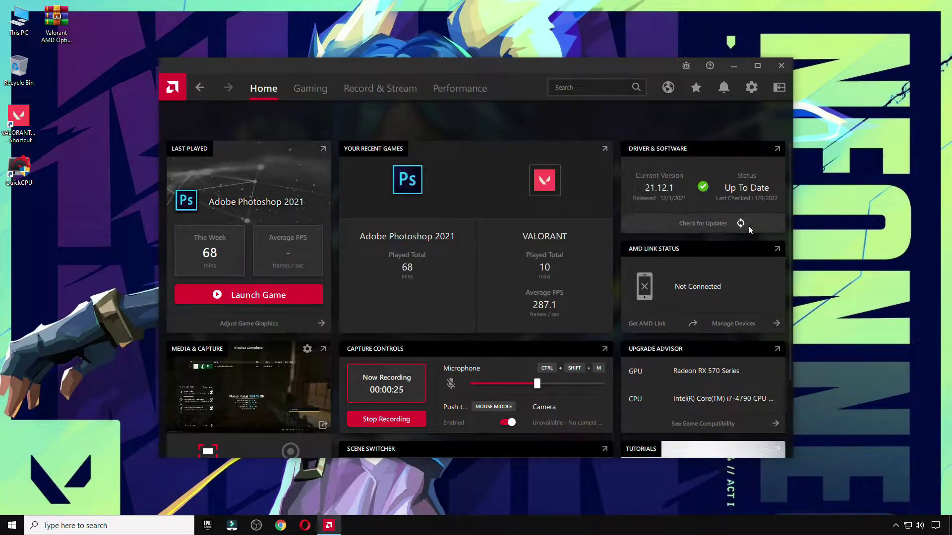
click(781, 66)
Extract the Valorant AMD Optimize 2022 Pack archive onto the desktop and delete the archive
drag(62, 37, 549, 142)
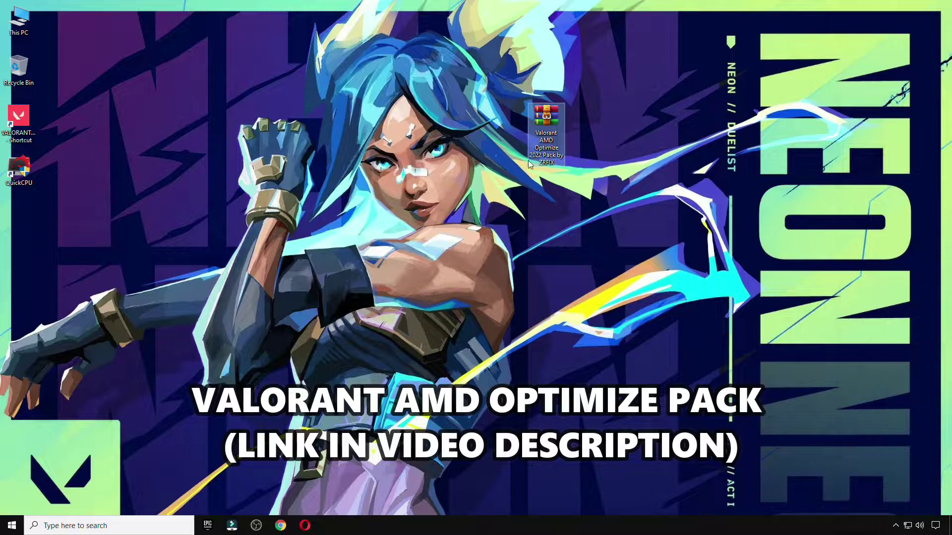
right_click(542, 114)
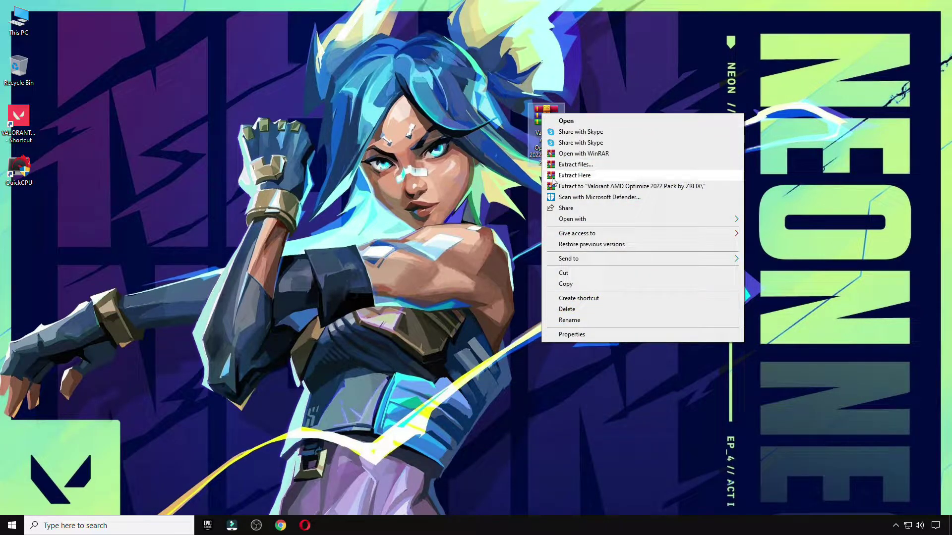
click(571, 176)
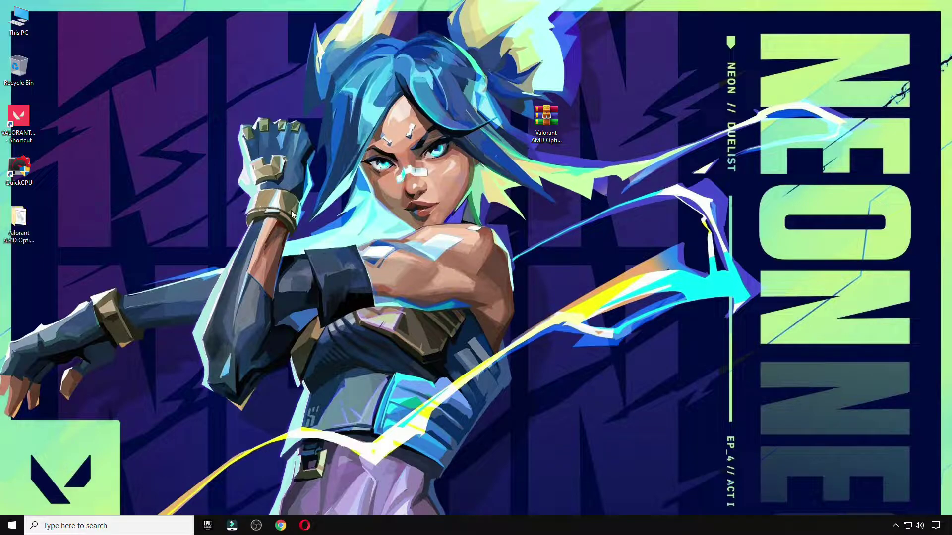
drag(19, 218, 20, 68)
Open the extracted Valorant AMD Optimize 2022 Pack folder and go into its 1 Start subfolder
double_click(508, 122)
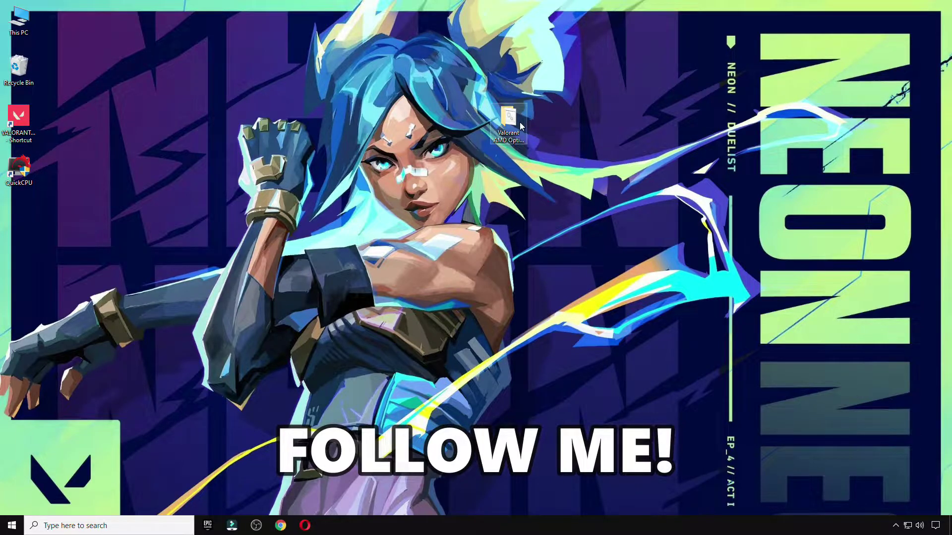
click(916, 5)
drag(545, 55, 513, 28)
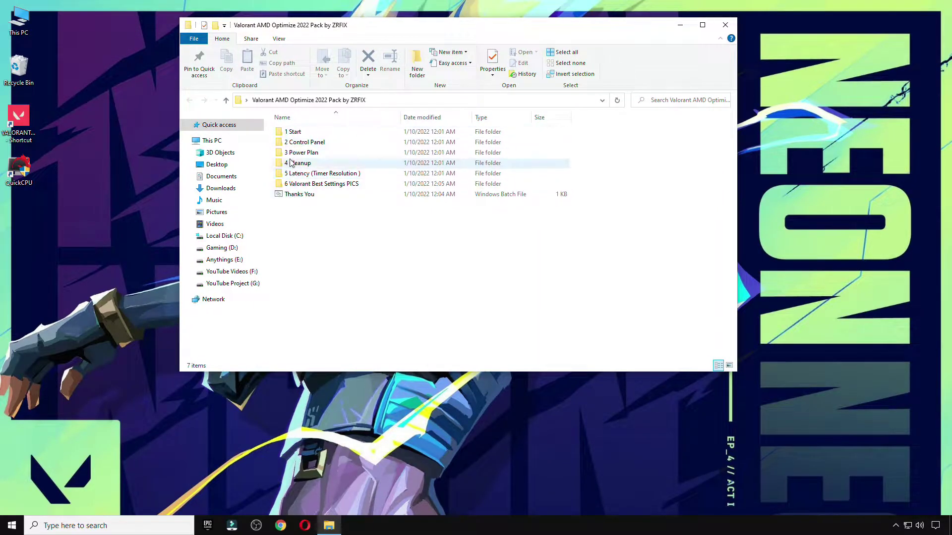
double_click(330, 132)
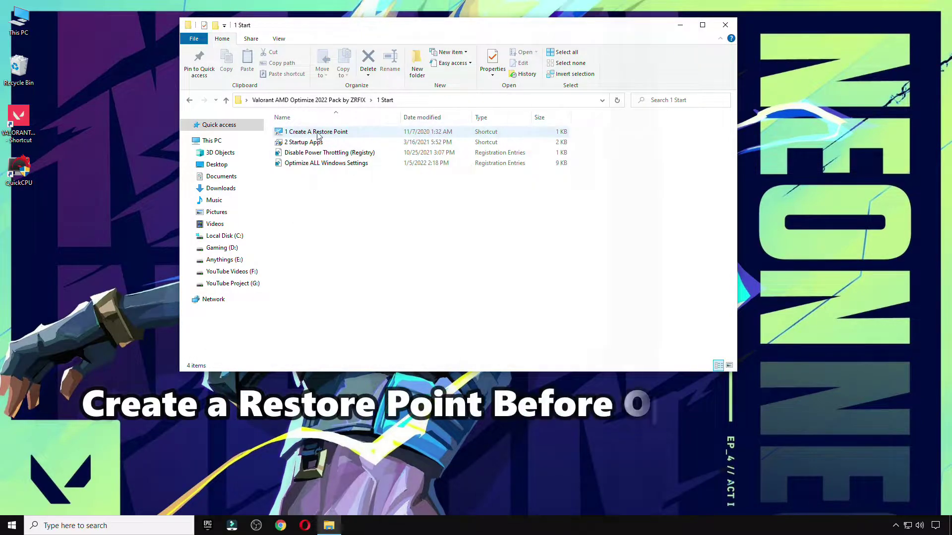
Launch the 1 Create A Restore Point shortcut and confirm system protection as turned on for Local Disk (C:)
double_click(312, 132)
drag(214, 46, 375, 55)
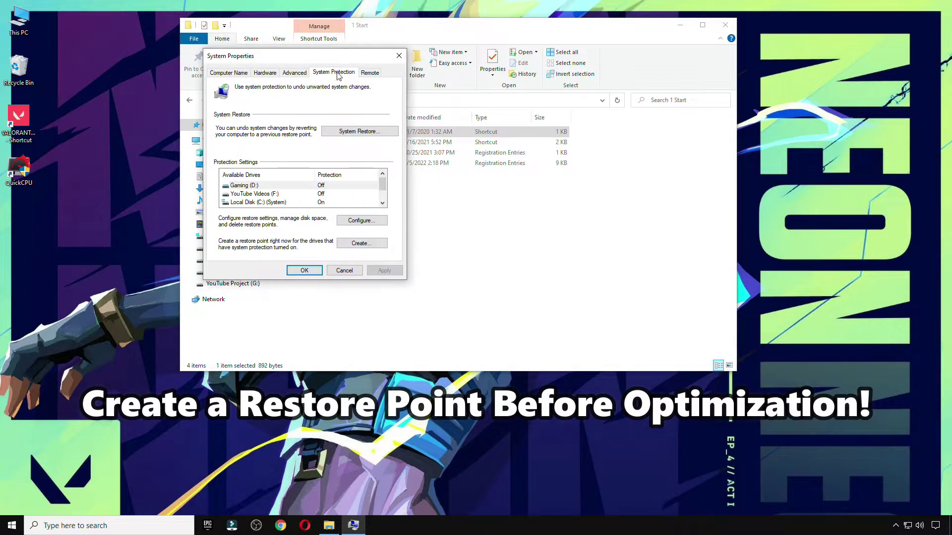
click(274, 203)
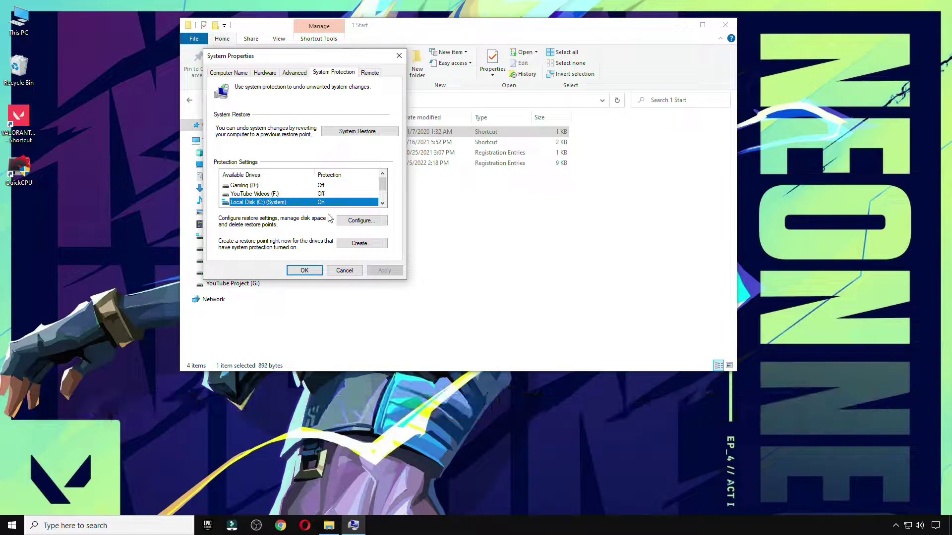
click(352, 222)
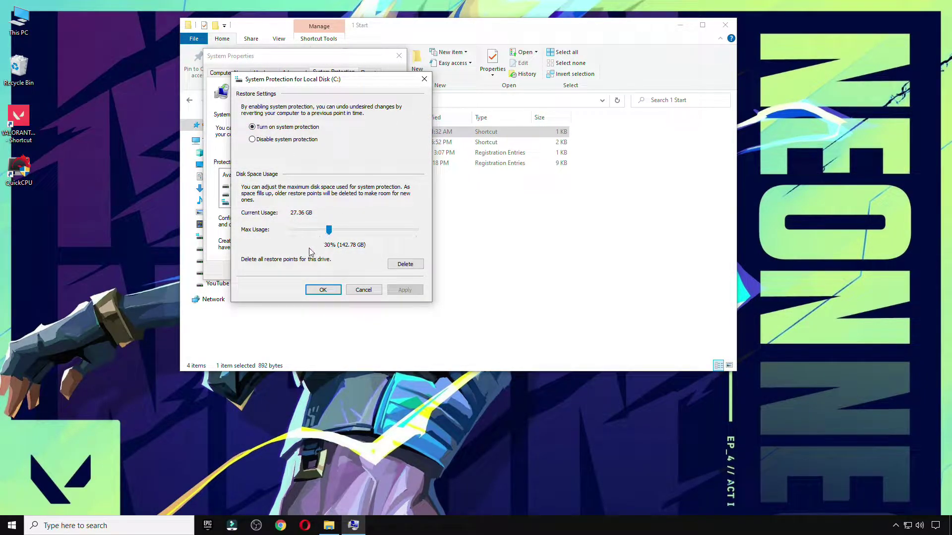
click(324, 291)
Create a restore point named "Valorant Amd Optimize" and close System Properties
click(368, 246)
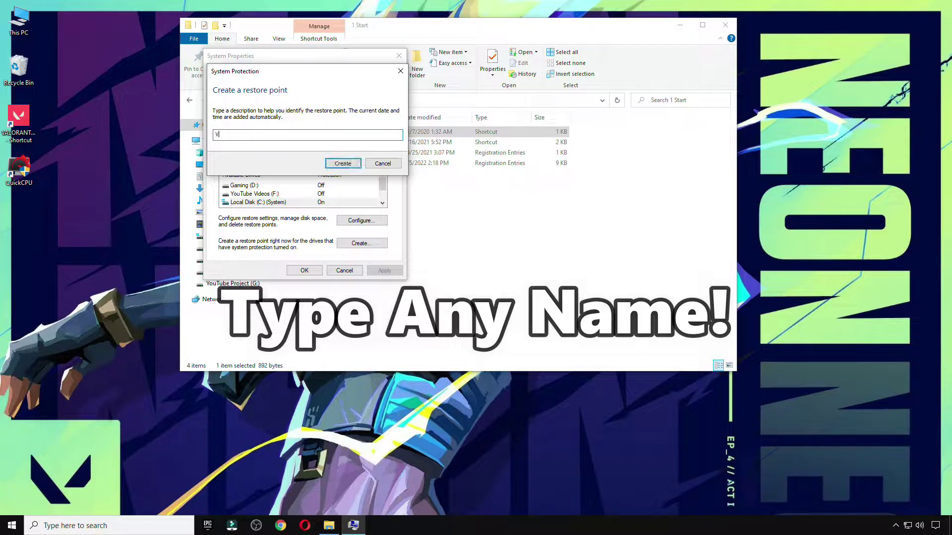
text(Valorant Amd Optimize)
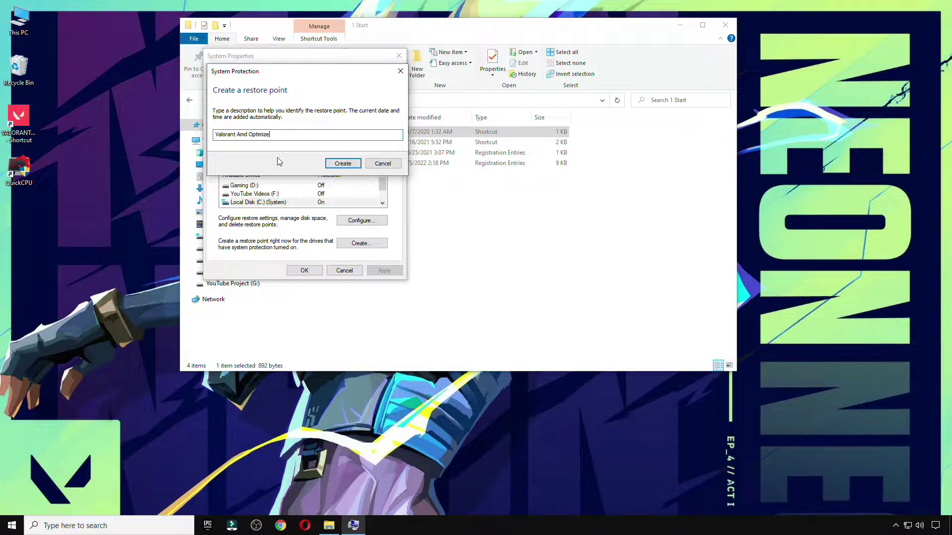
click(333, 166)
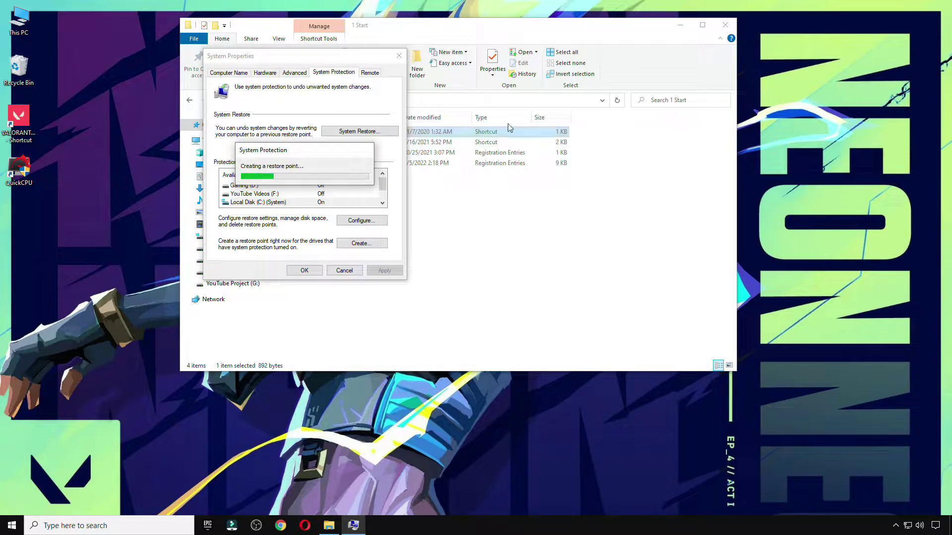
click(680, 25)
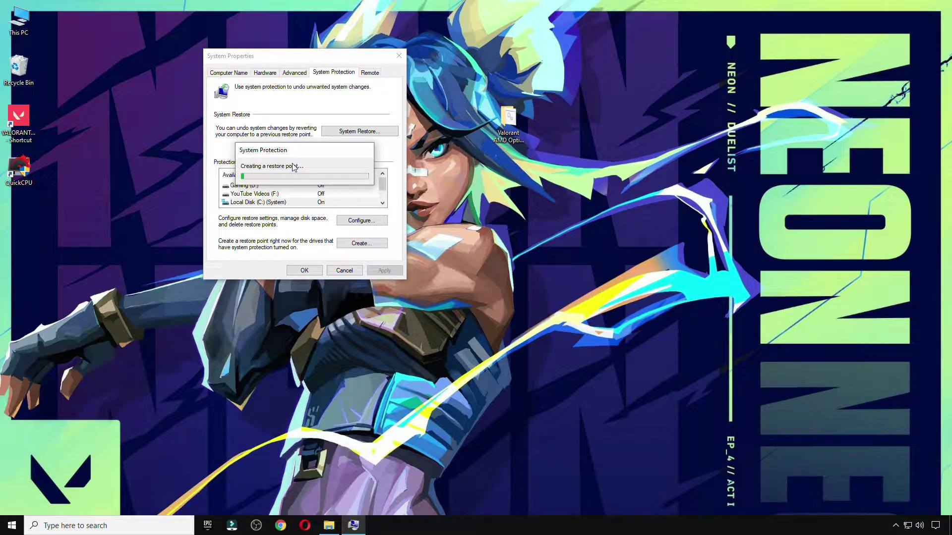
click(356, 173)
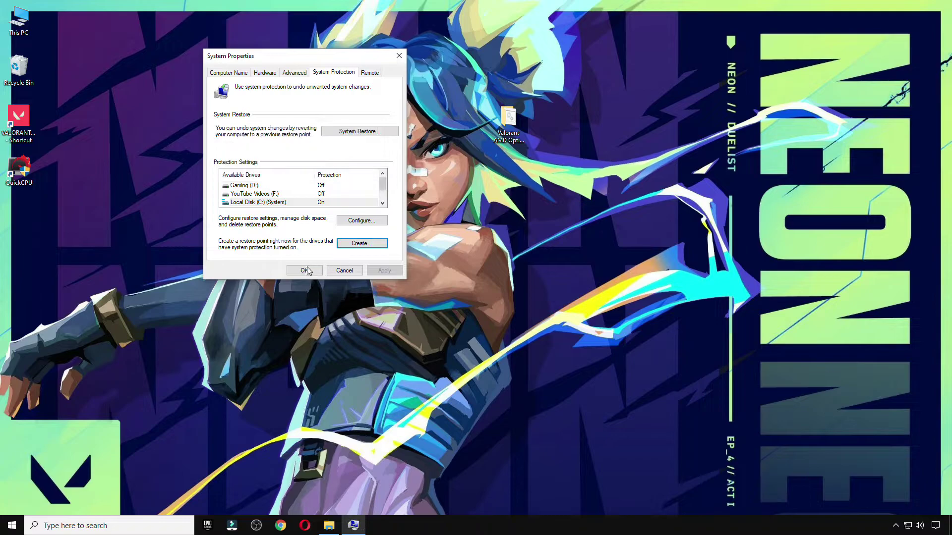
click(304, 270)
Open the 2 Startup Apps shortcut from the 1 Start folder and set Skype to disabled at startup
click(329, 525)
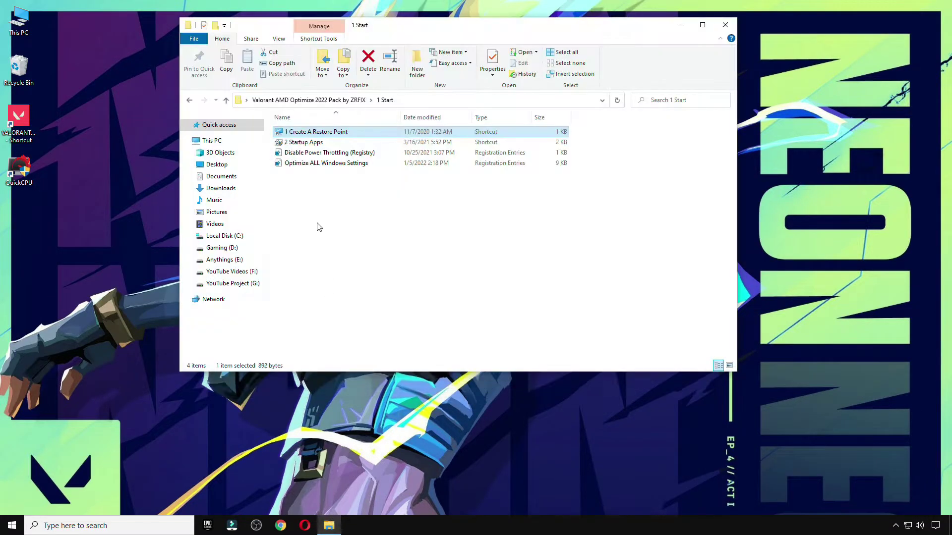
click(308, 142)
double_click(308, 141)
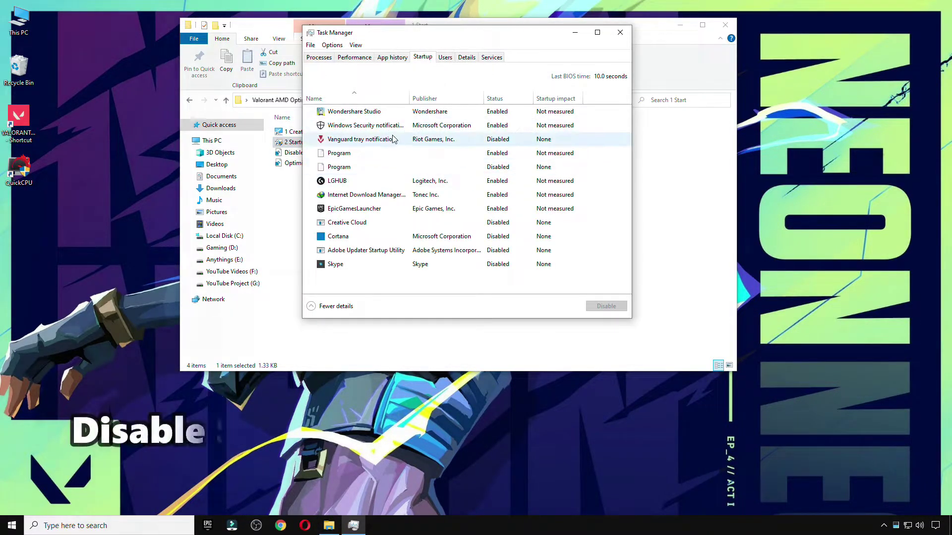
click(461, 268)
click(590, 306)
click(604, 307)
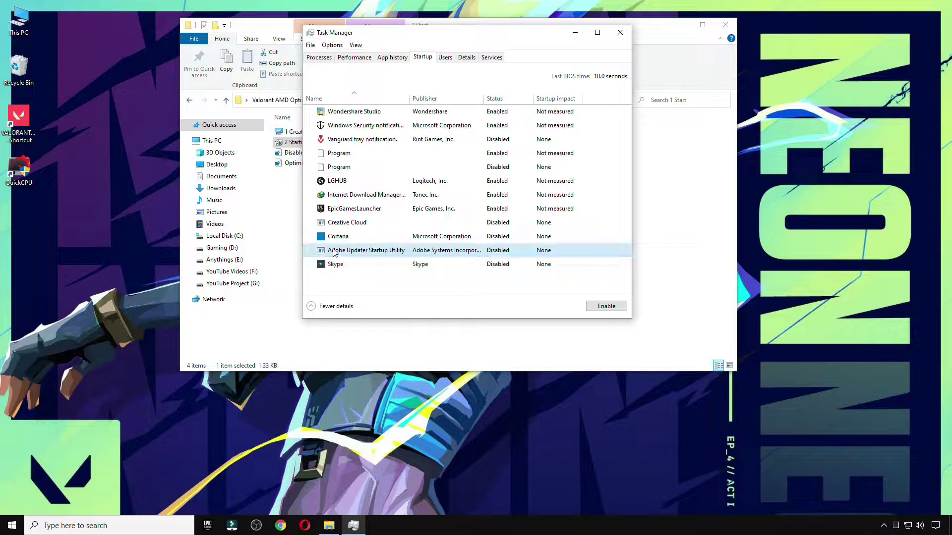
Check the startup status of Cortana, Creative Cloud and the Vanguard tray notification, and close Task Manager
click(357, 239)
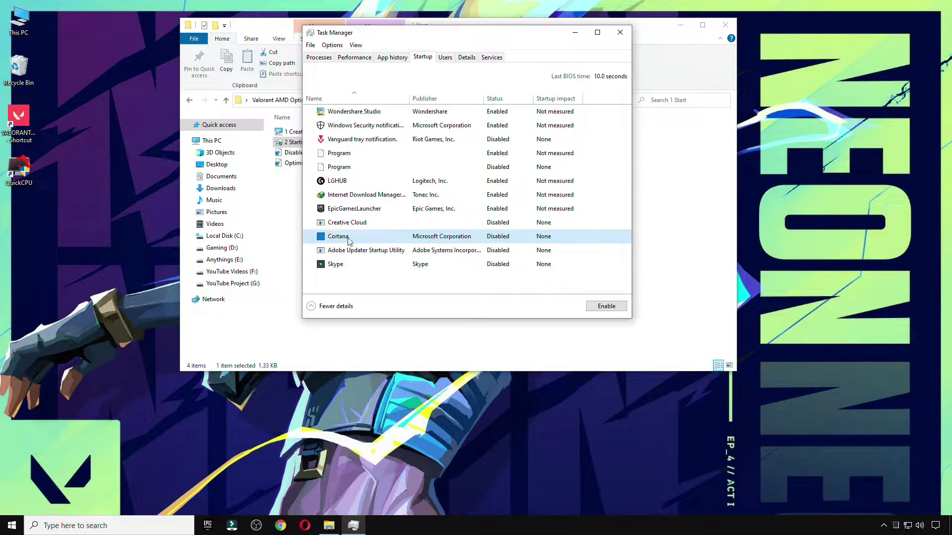
click(405, 228)
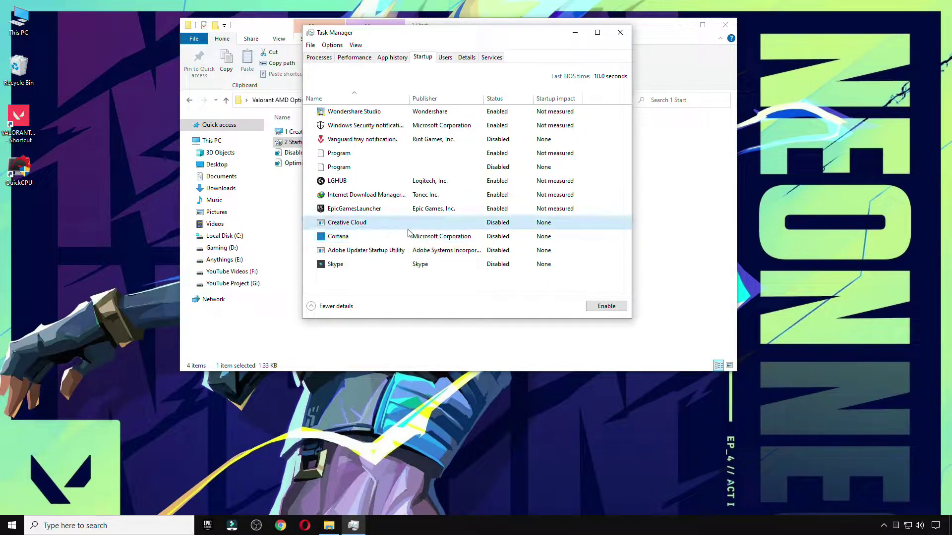
click(439, 143)
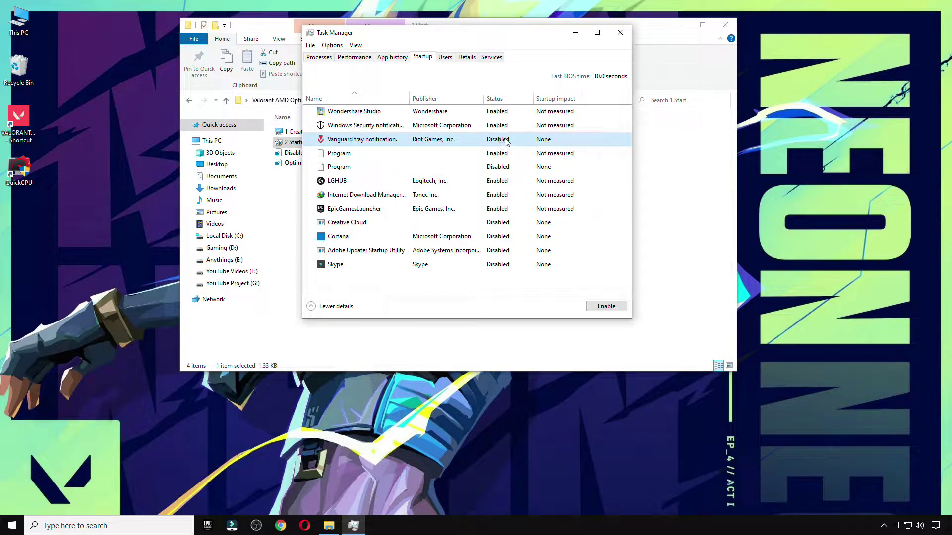
click(620, 33)
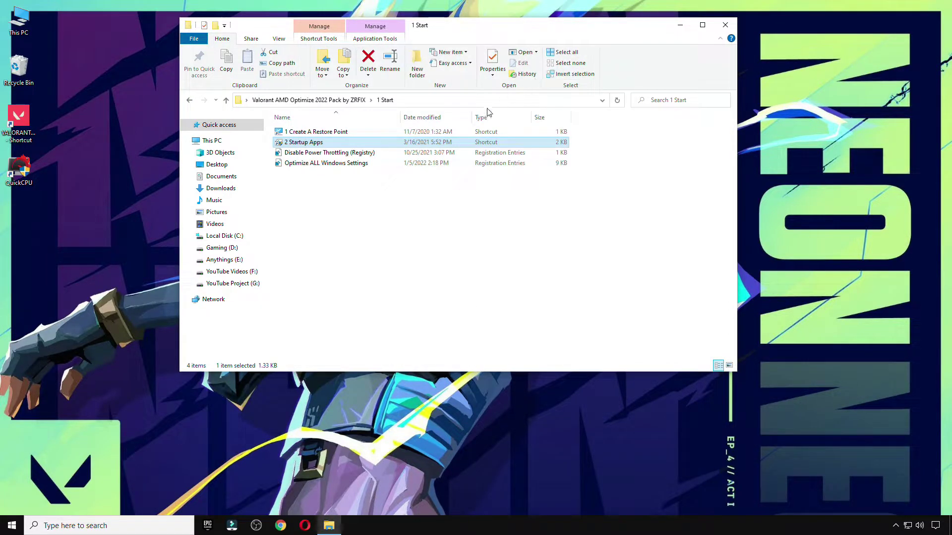
Open Windows Settings to view its categories, and close it again
click(349, 154)
click(12, 525)
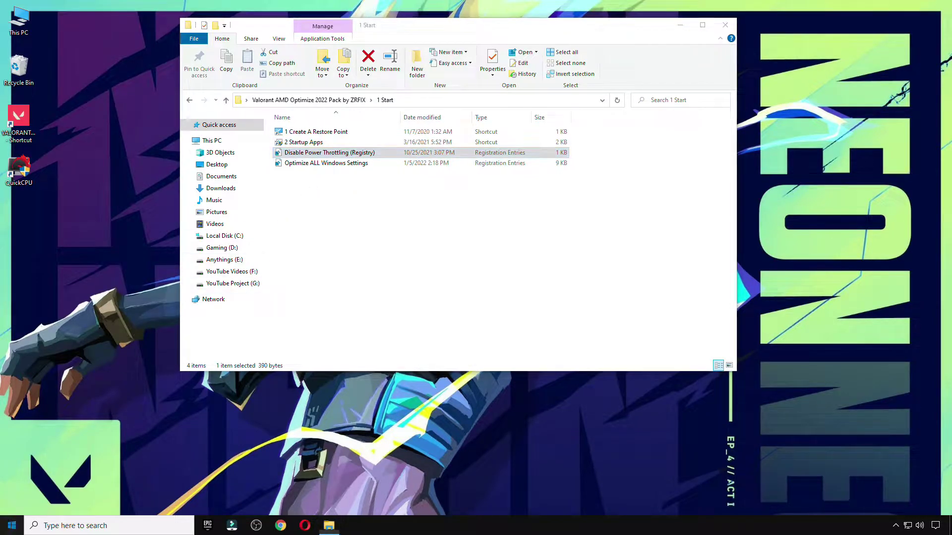
mouse_move(10, 481)
click(55, 481)
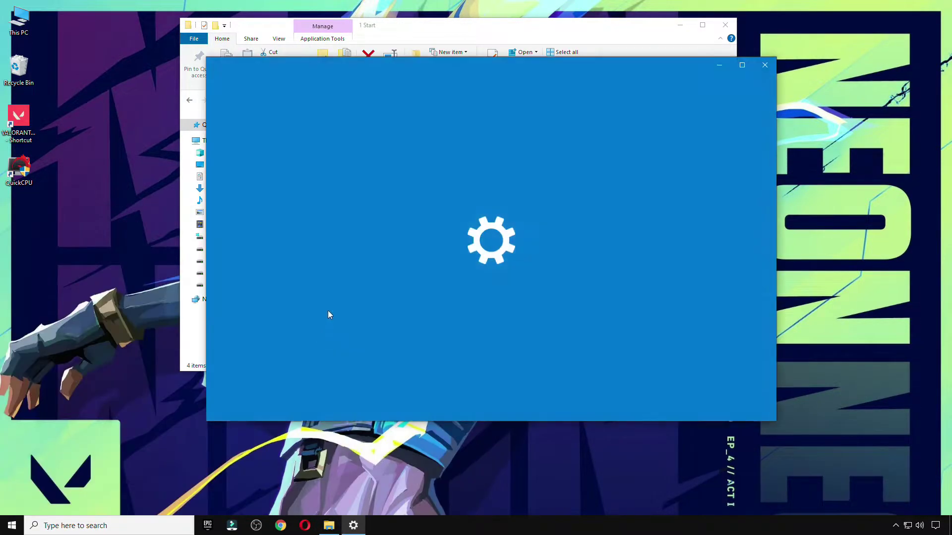
drag(489, 74, 484, 206)
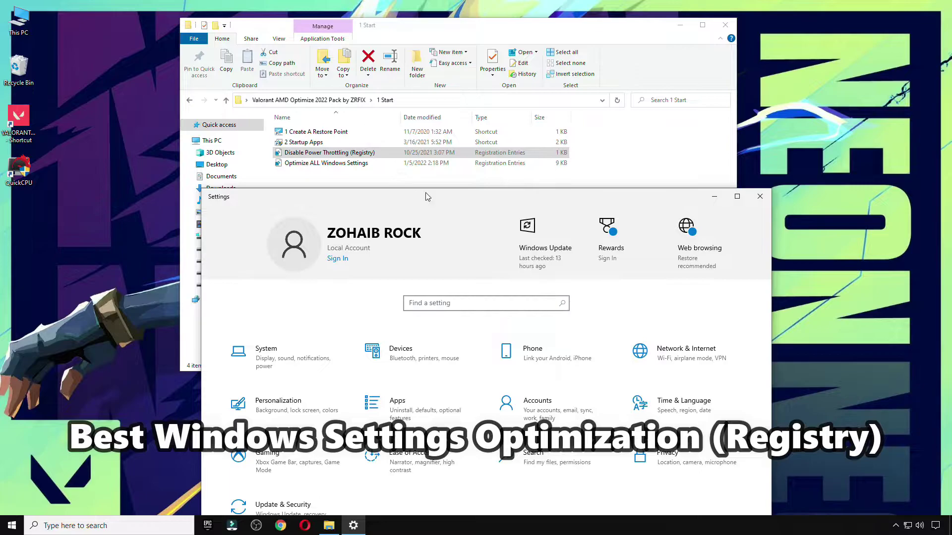
drag(428, 196, 424, 66)
click(719, 67)
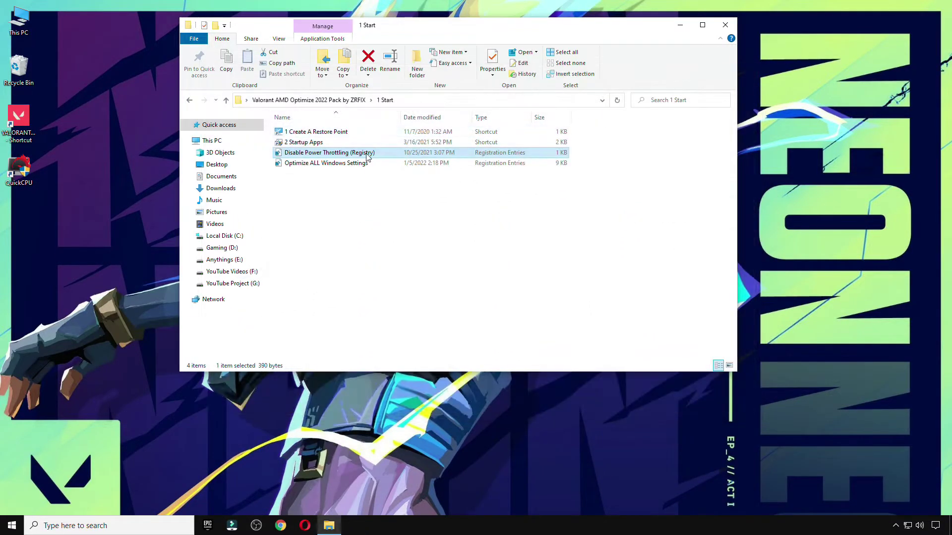
Import the Disable Power Throttling (Registry) file into the Windows registry
double_click(370, 159)
click(424, 325)
click(550, 278)
click(591, 268)
Import the Optimize ALL Windows Settings file into the Windows registry
double_click(370, 169)
click(424, 324)
click(550, 276)
click(588, 267)
Open Mouse Acceleration from the 2 Control Panel folder and confirm the pointer options with Enhance pointer precision off
key(BackSpace)
double_click(292, 143)
double_click(287, 132)
drag(199, 62, 497, 169)
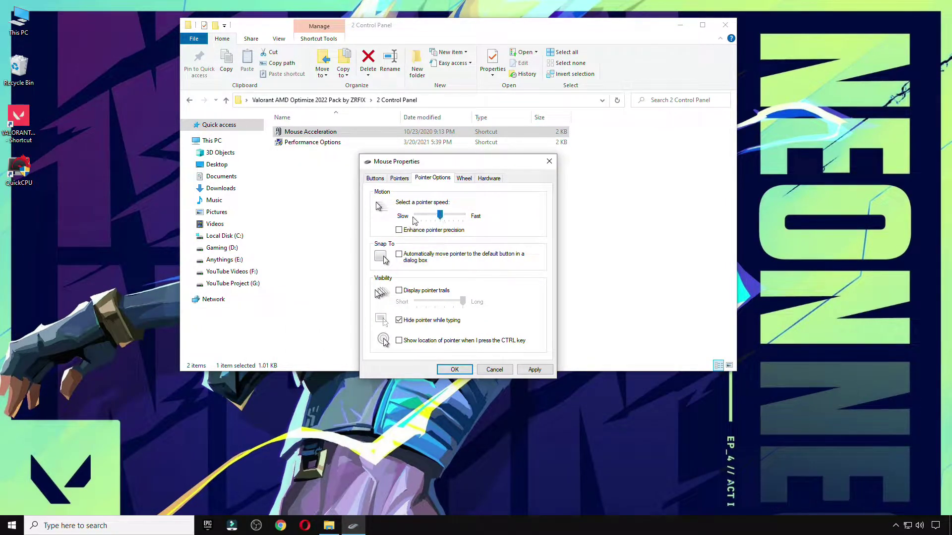
click(455, 369)
Open Performance Options and apply visual effects with "Let Windows choose what's best for my computer"
double_click(307, 142)
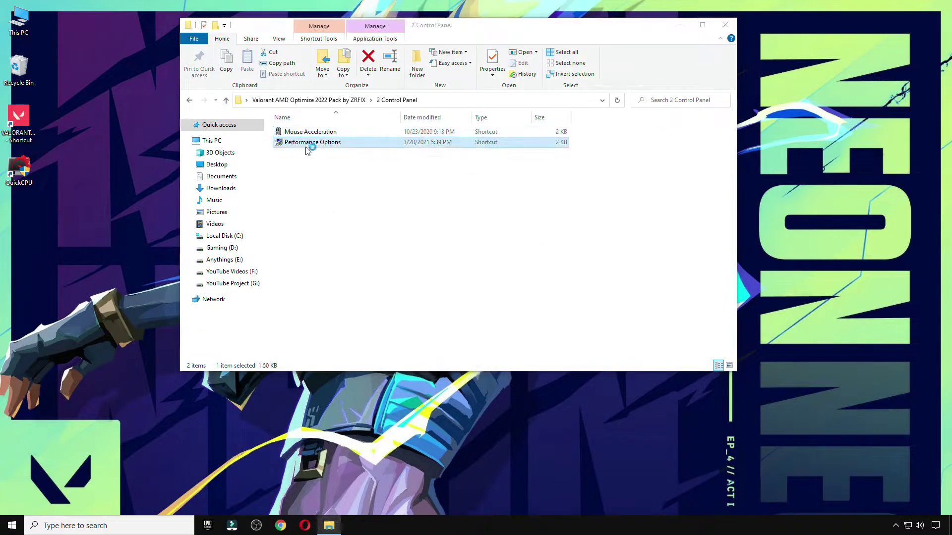
drag(223, 67, 401, 44)
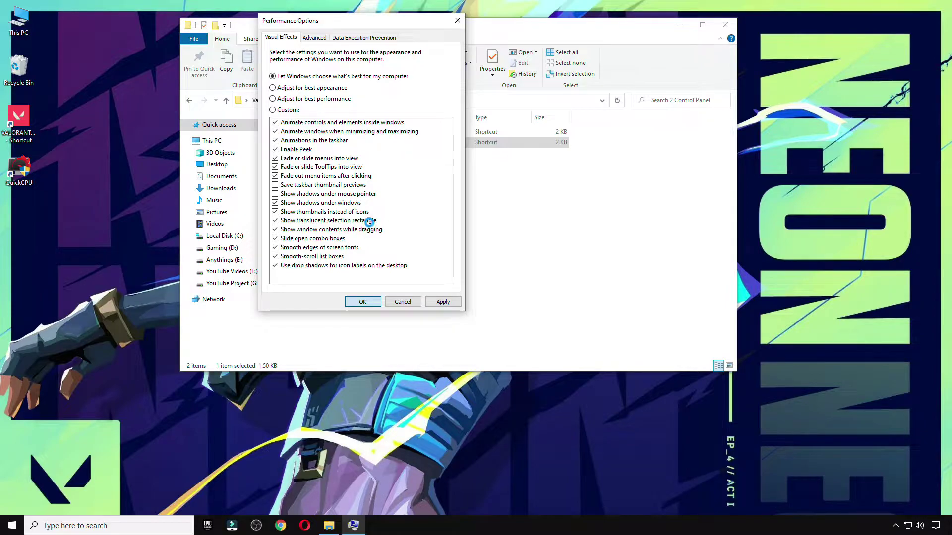
Check the 3 Power Plan folder, launch QuickCPU from the desktop with administrator permission, and dismiss its update notice
click(189, 100)
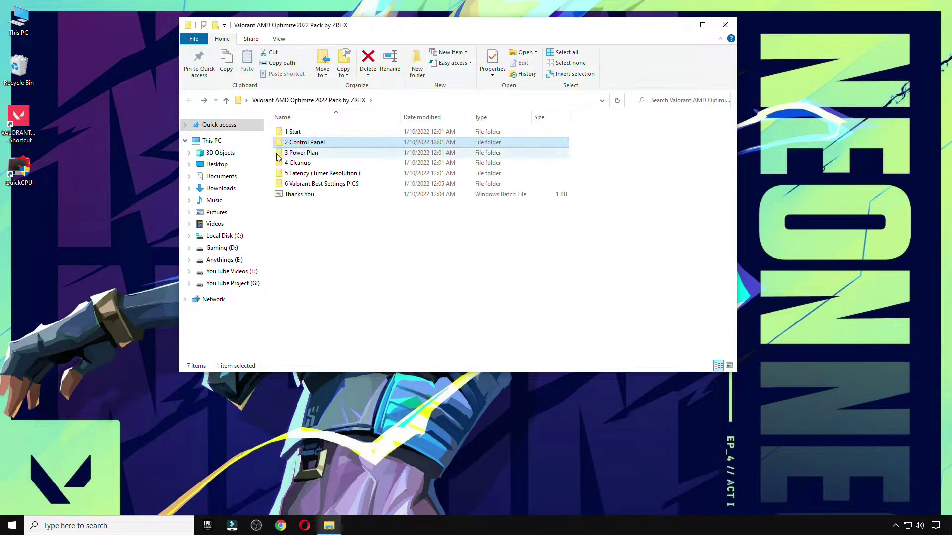
double_click(297, 152)
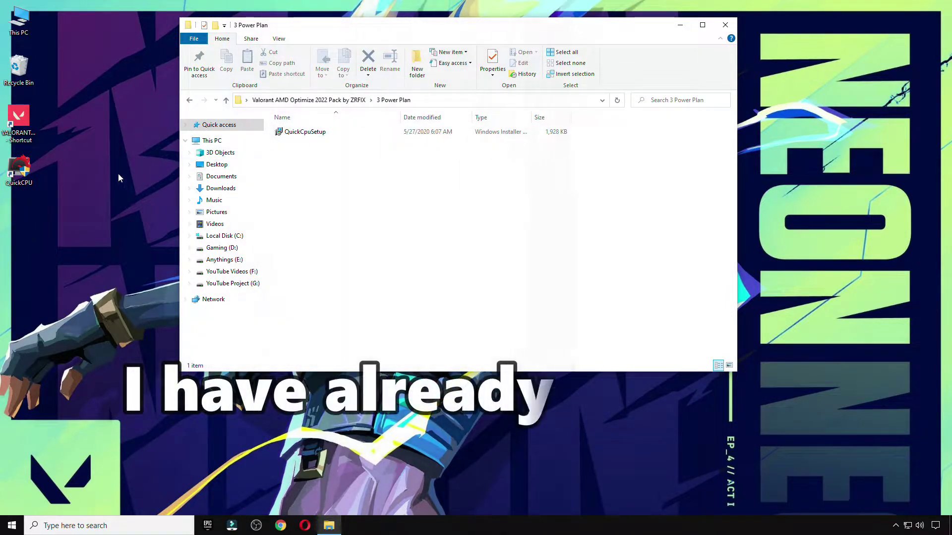
double_click(19, 169)
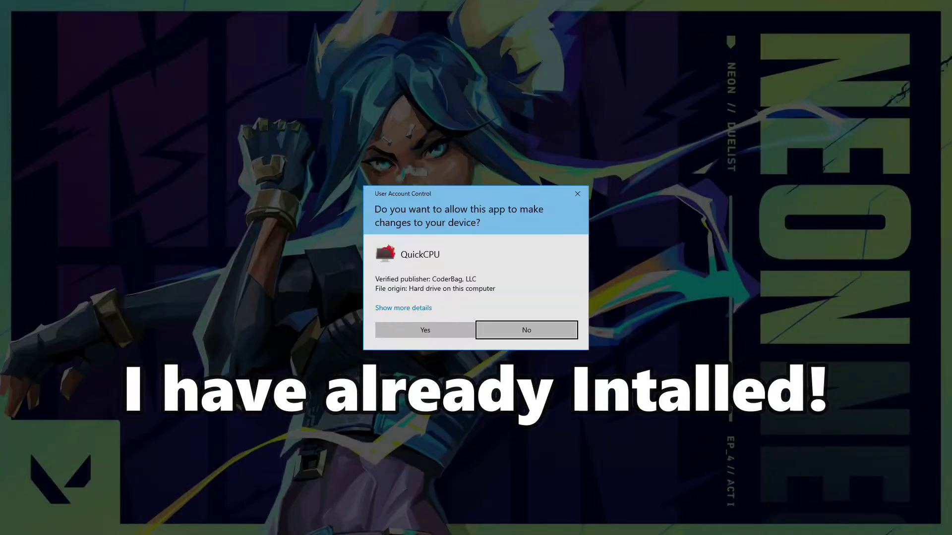
click(576, 194)
click(724, 25)
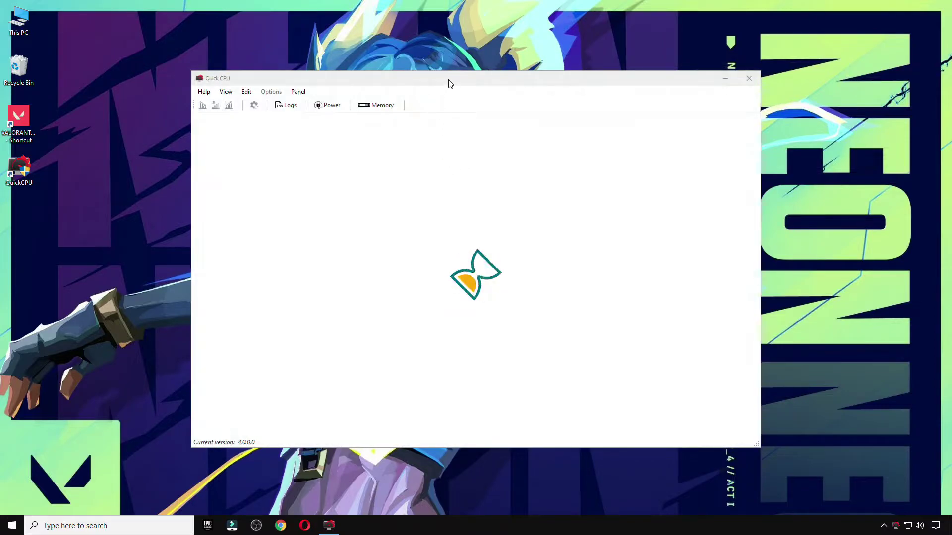
drag(448, 80, 429, 36)
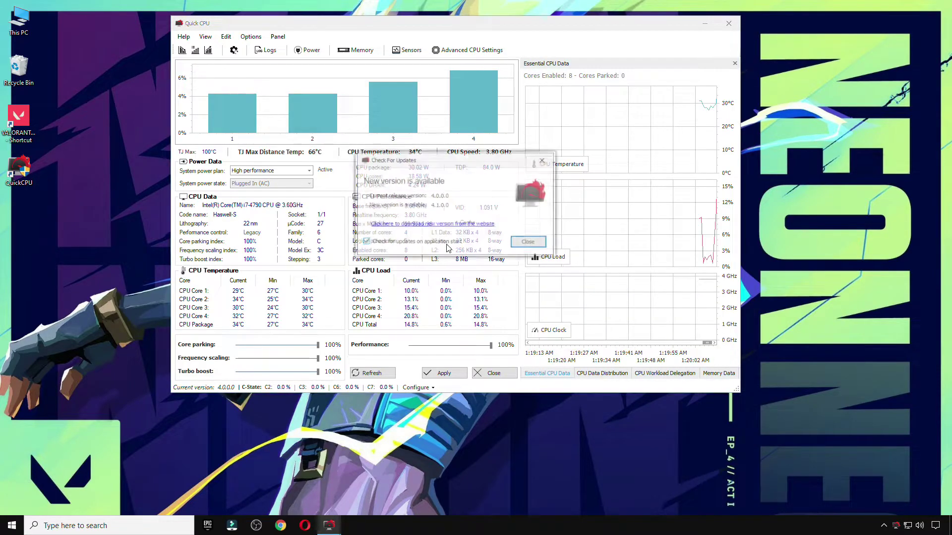
click(527, 241)
Apply the High performance power plan with core parking, frequency scaling, turbo boost and performance at 100%, and close Quick CPU
click(270, 171)
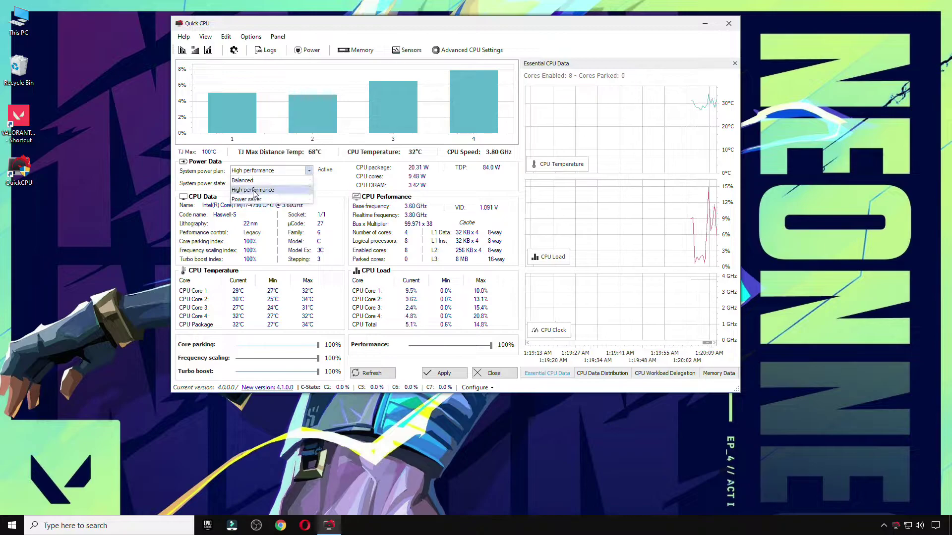
click(274, 192)
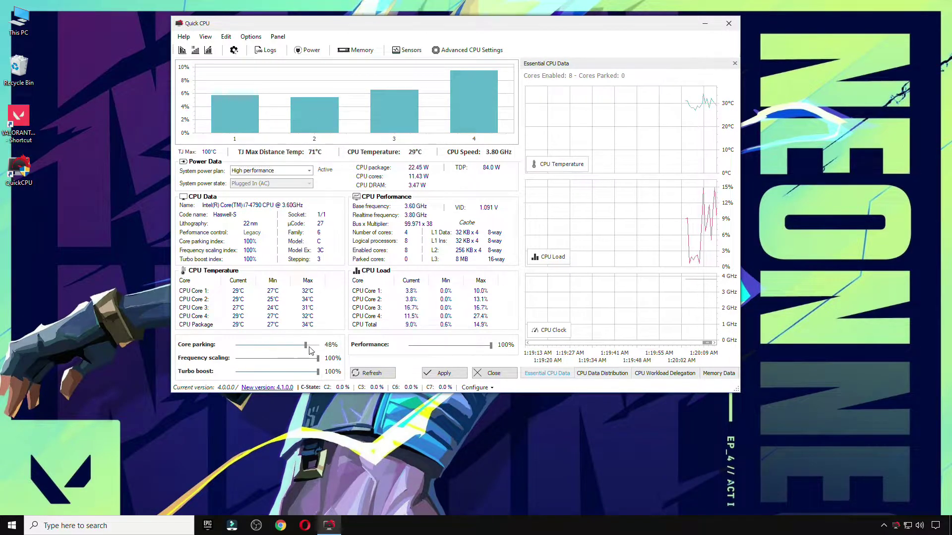
drag(317, 371, 275, 372)
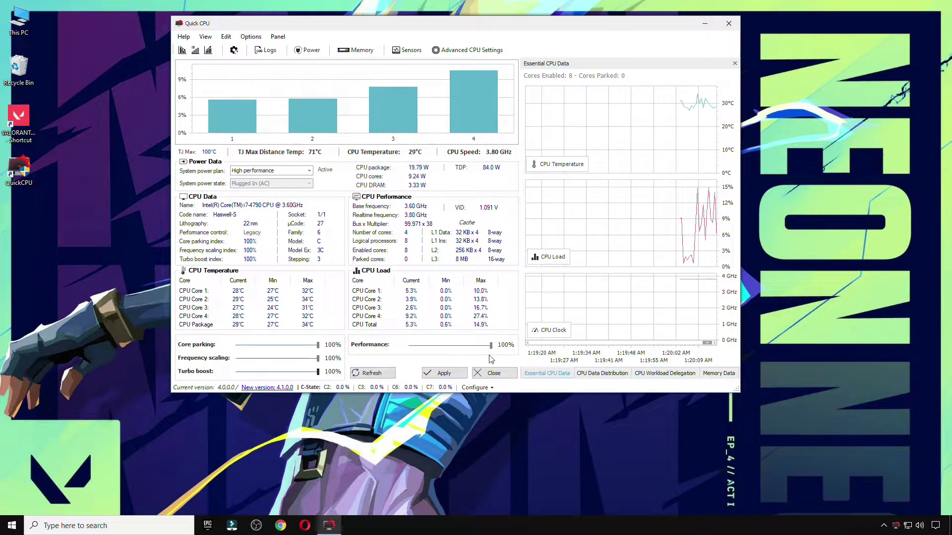
click(455, 377)
click(501, 229)
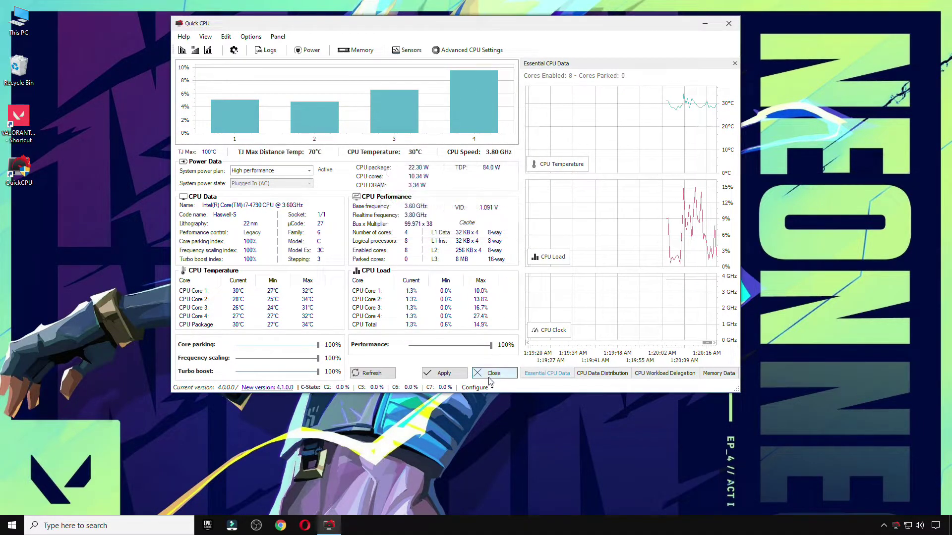
click(491, 376)
Find the Windows power plan settings and open the advanced power settings of the High performance plan
click(121, 527)
text(p)
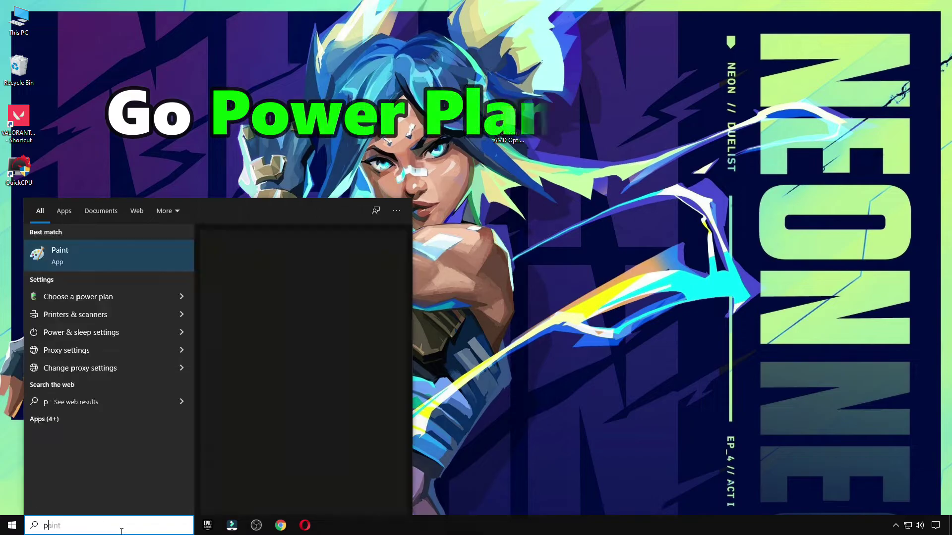
text(ower)
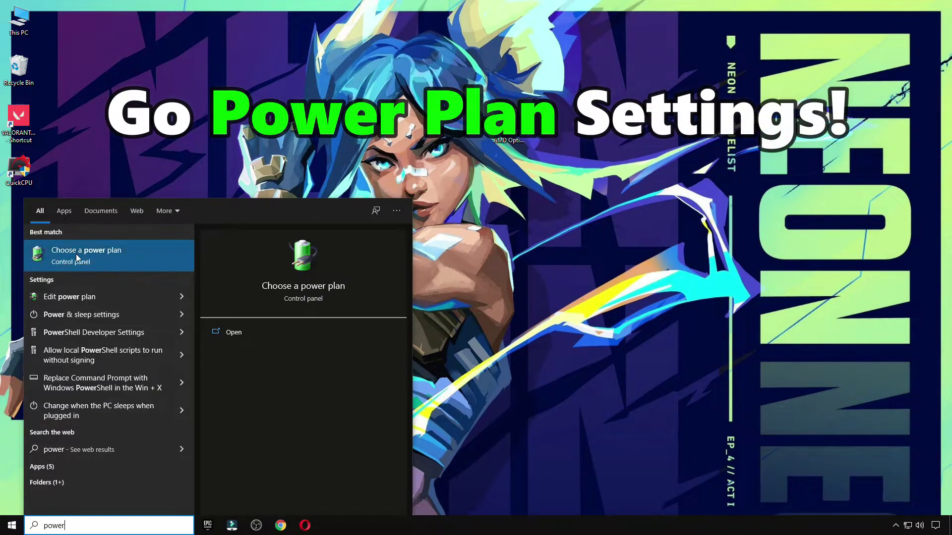
click(95, 256)
click(616, 219)
click(616, 218)
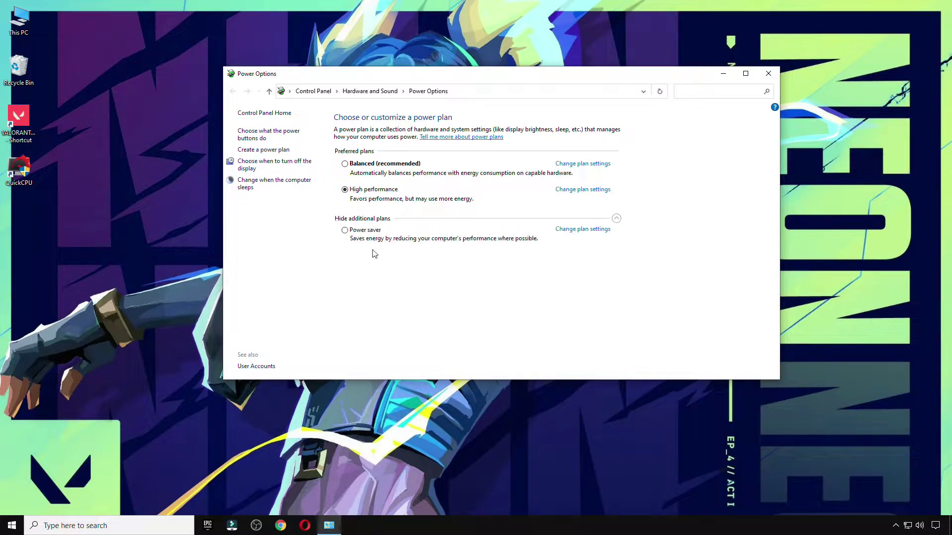
click(580, 189)
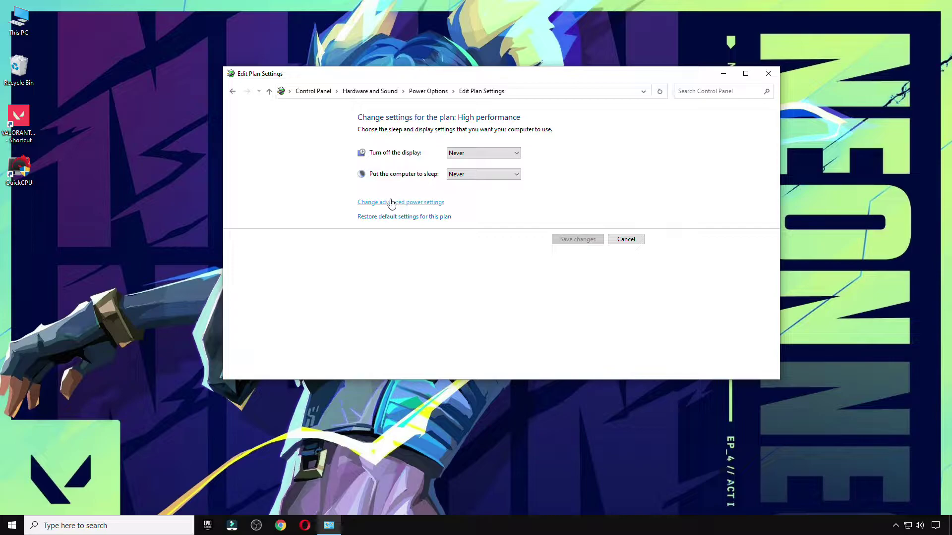
click(400, 203)
drag(223, 130, 118, 101)
Inspect the "Turn off hard disk after" setting of the High performance plan
click(35, 171)
click(35, 171)
click(45, 179)
click(44, 180)
click(102, 188)
Choose the power saving mode under Wireless Adapter Settings, apply the plan changes, and close Power Options
click(74, 215)
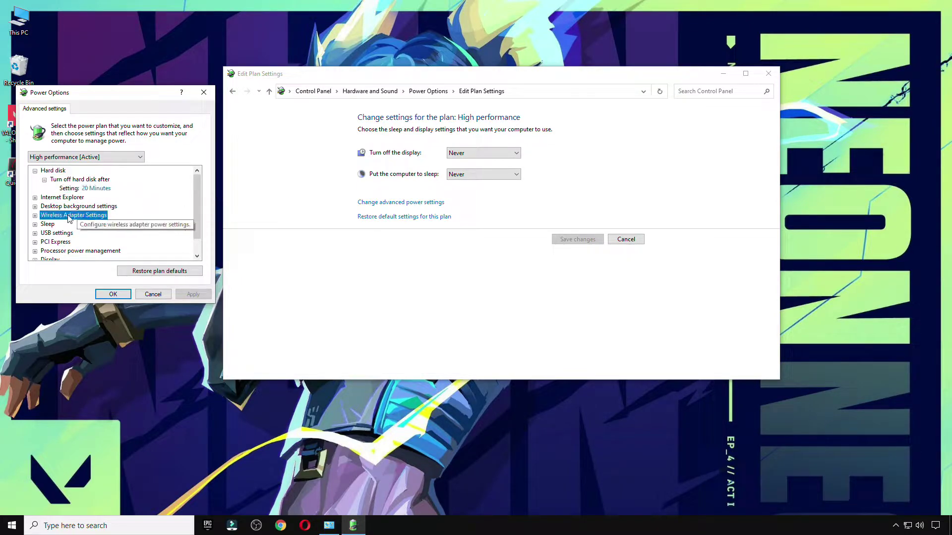
click(35, 215)
double_click(112, 228)
click(112, 233)
click(127, 246)
click(192, 295)
click(113, 294)
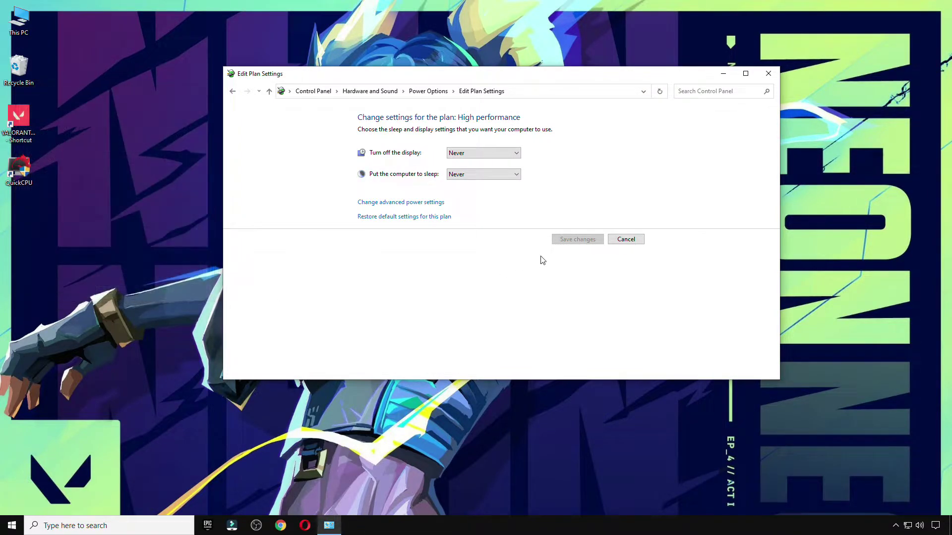
click(768, 73)
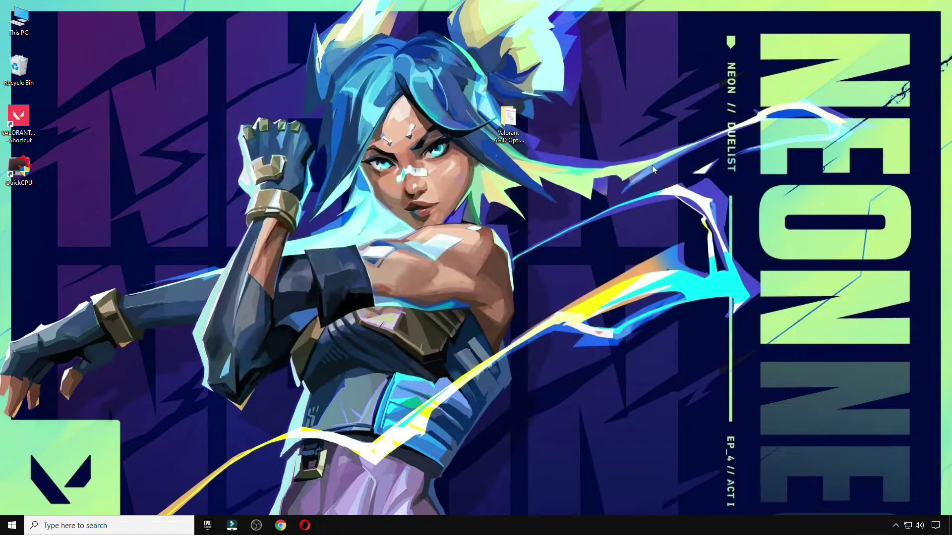
Run the 3 Delete Windows Update Cache script from the optimization pack's 4 Cleanup folder
double_click(508, 121)
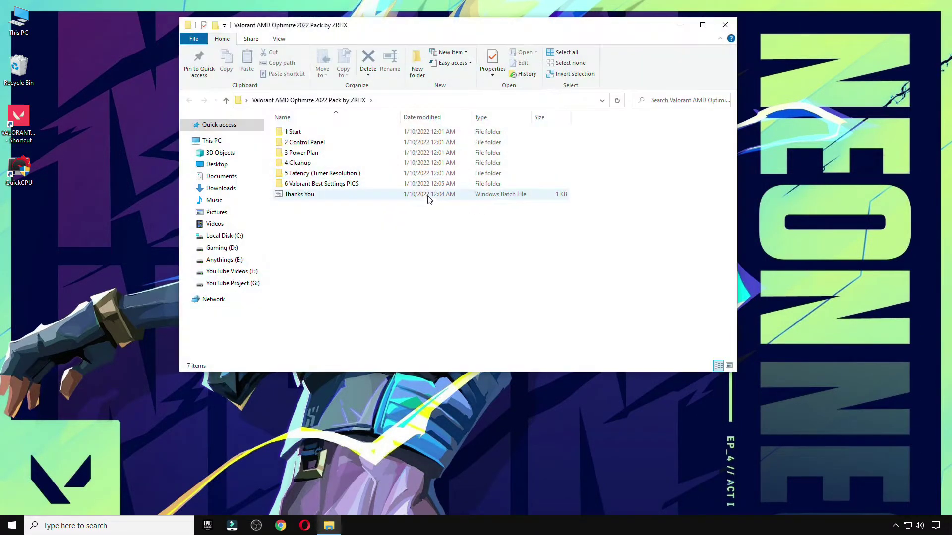
double_click(331, 165)
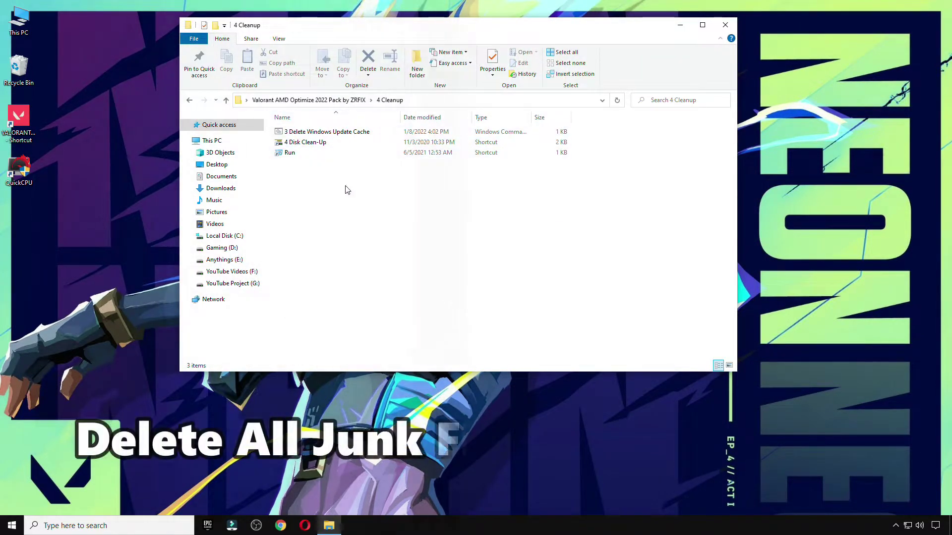
double_click(303, 132)
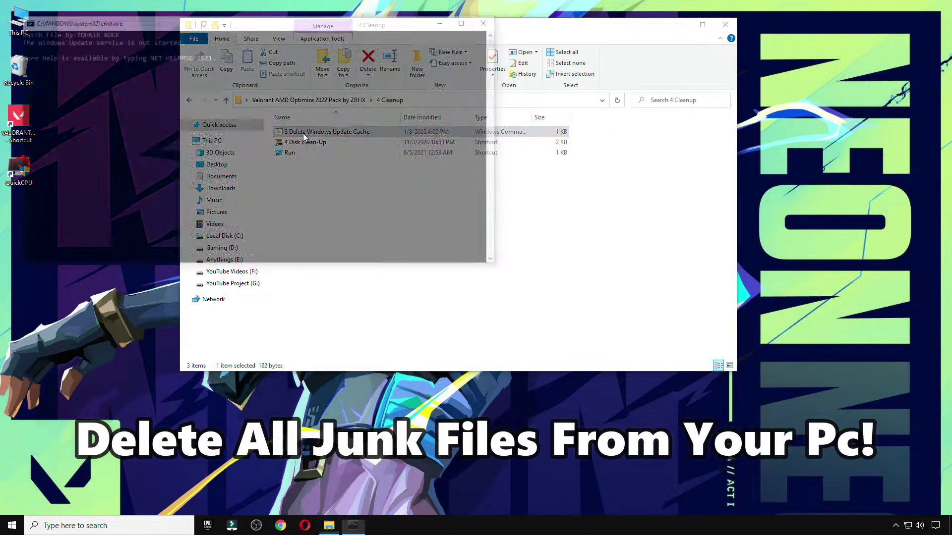
key(Return)
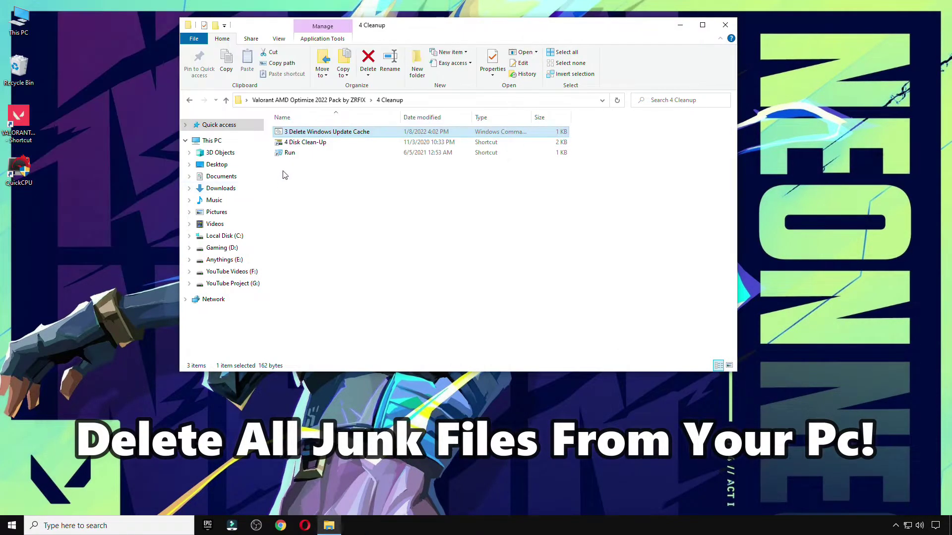
Open the %temp% folder with the Run shortcut and delete all its contents, skipping files in use
double_click(289, 152)
drag(130, 415, 452, 191)
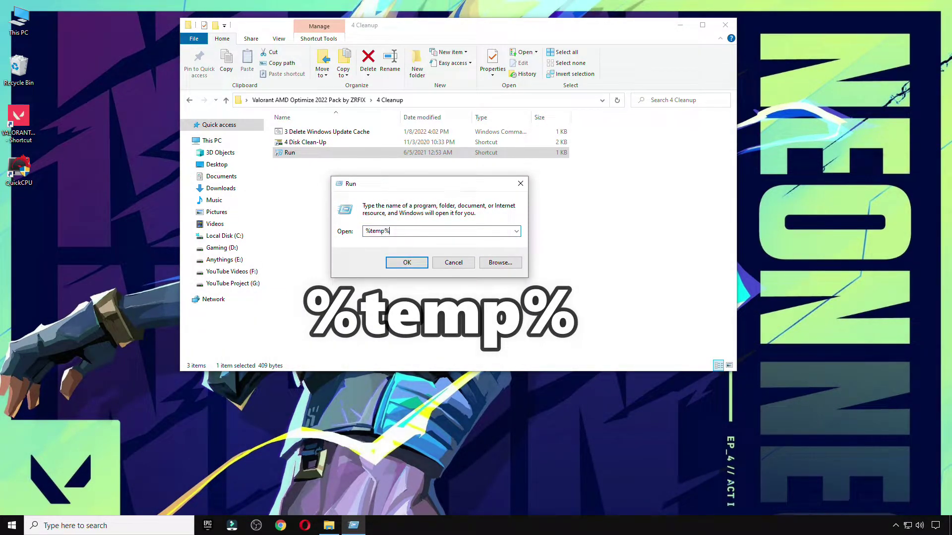
click(406, 262)
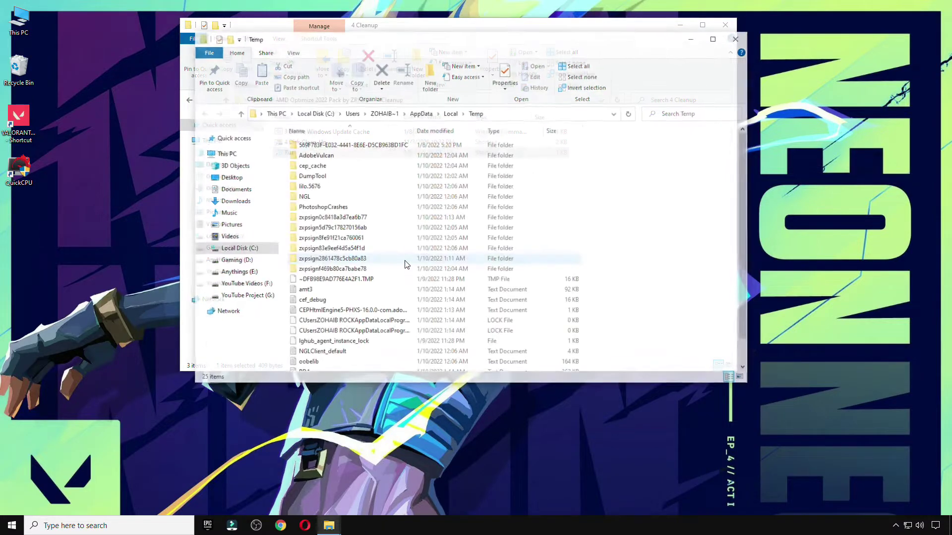
click(318, 228)
key(ctrl+a)
right_click(317, 228)
click(356, 385)
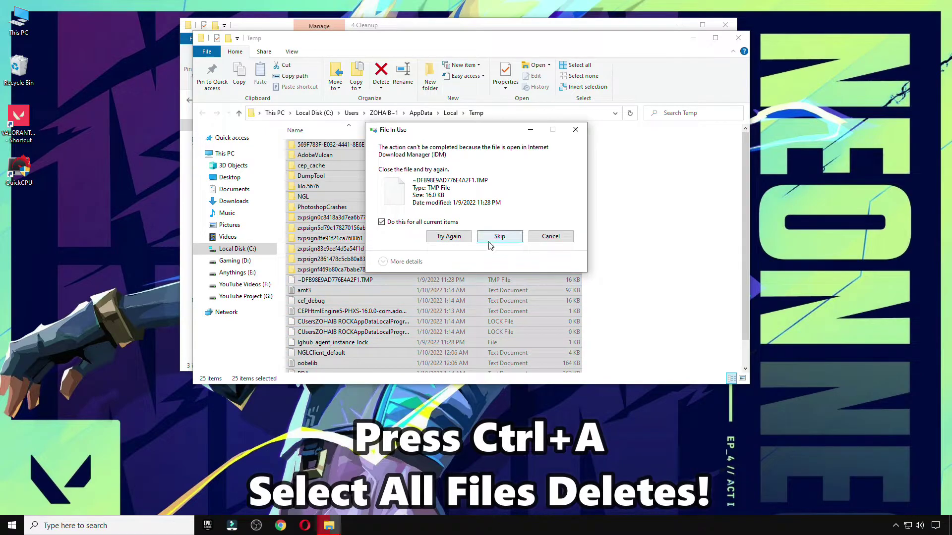
click(493, 238)
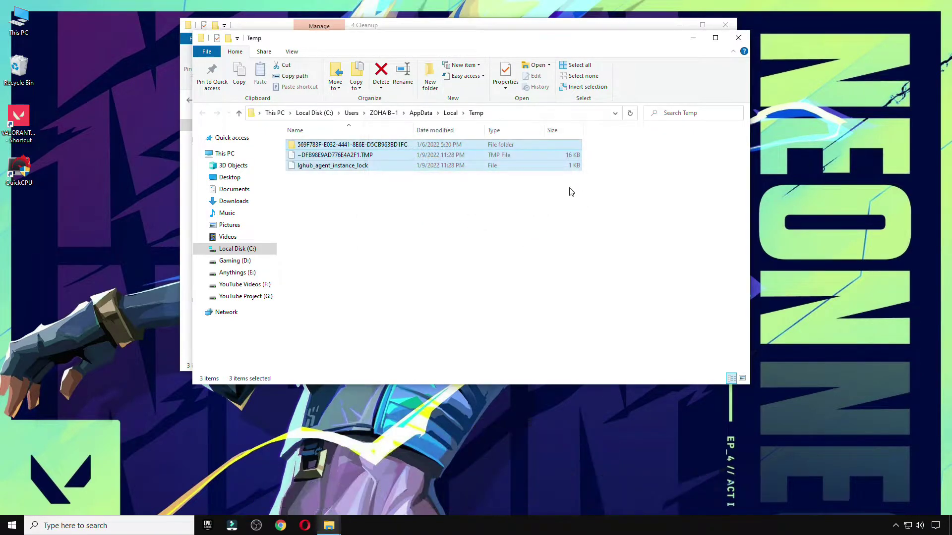
click(738, 38)
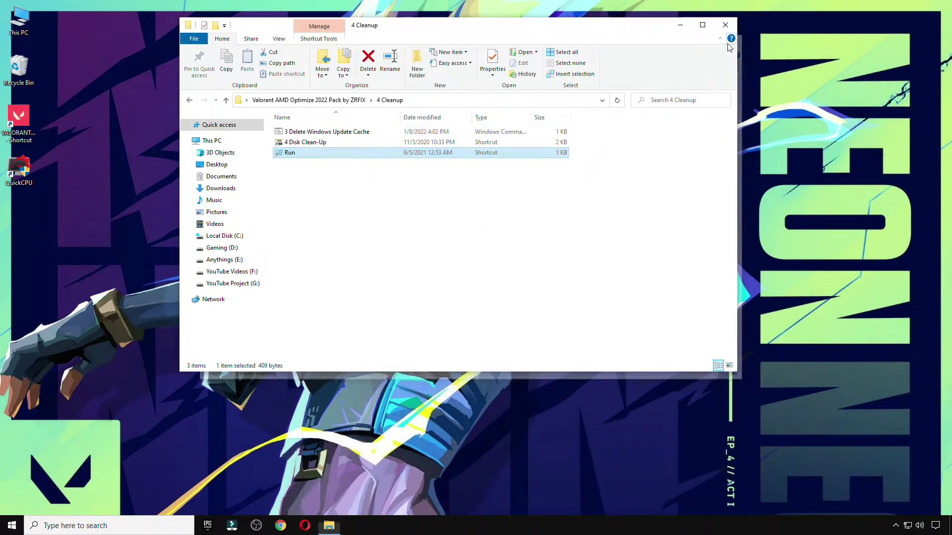
Open the prefetch folder with the Run shortcut and delete all its files
double_click(309, 154)
drag(135, 421, 475, 180)
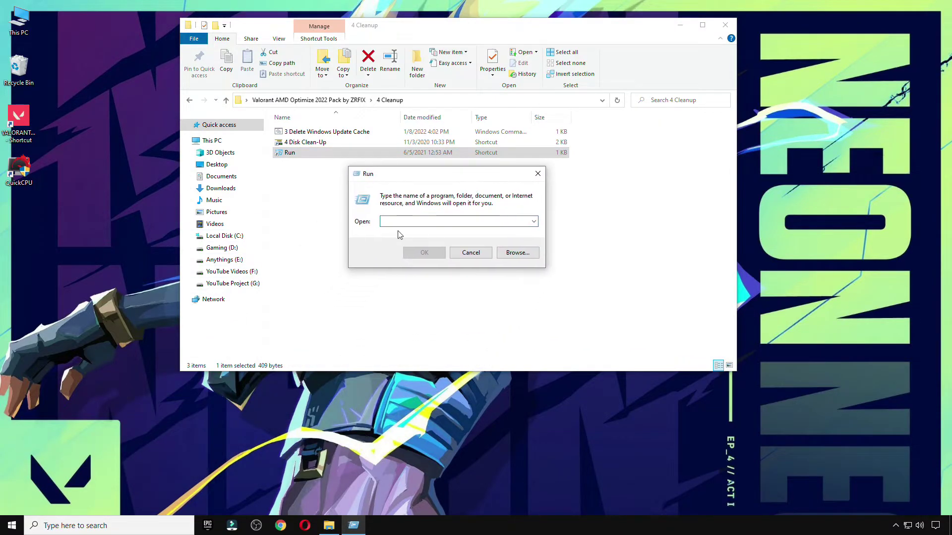
text(prefetch)
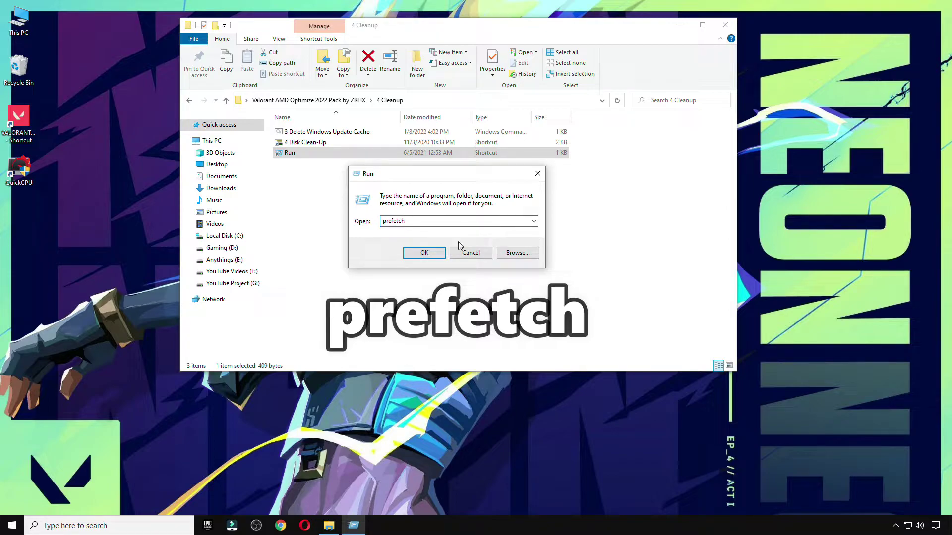
click(421, 252)
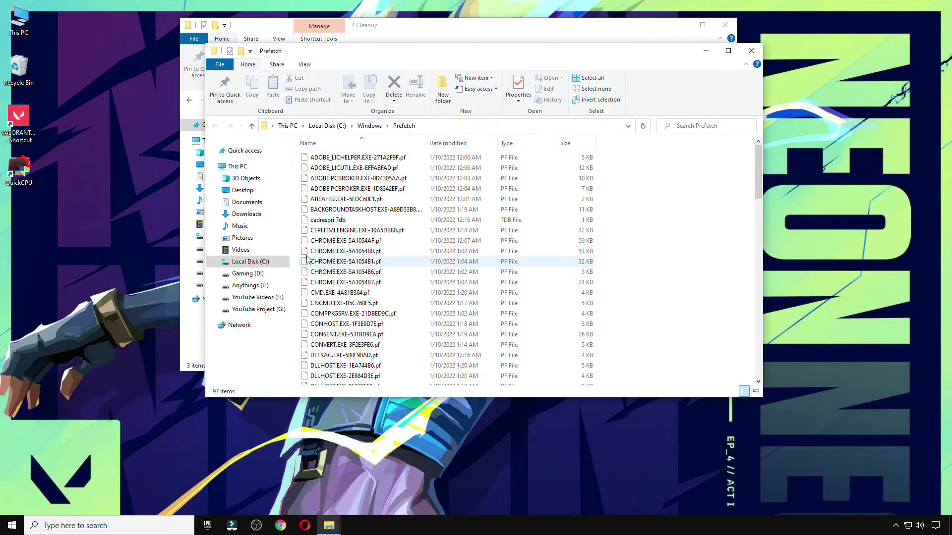
click(354, 241)
key(ctrl+a)
right_click(353, 241)
click(426, 367)
click(499, 228)
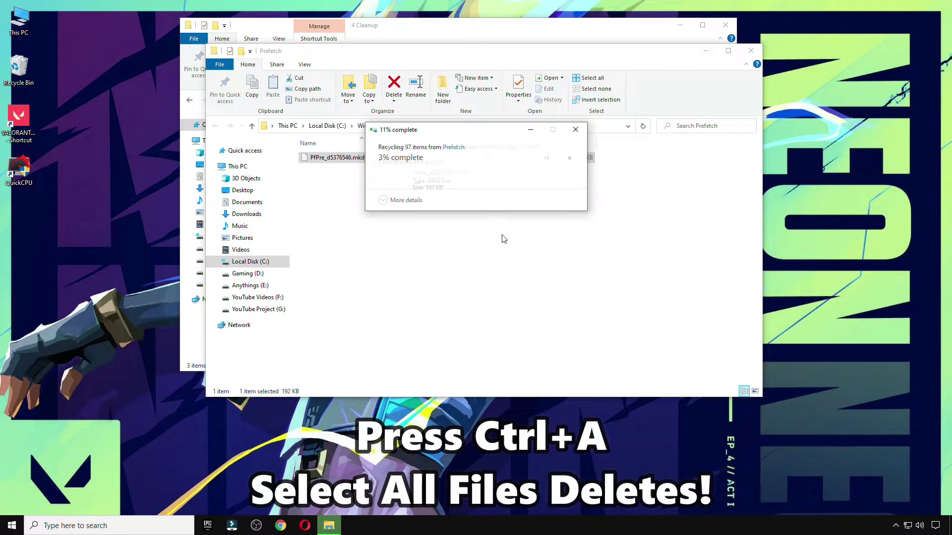
click(751, 51)
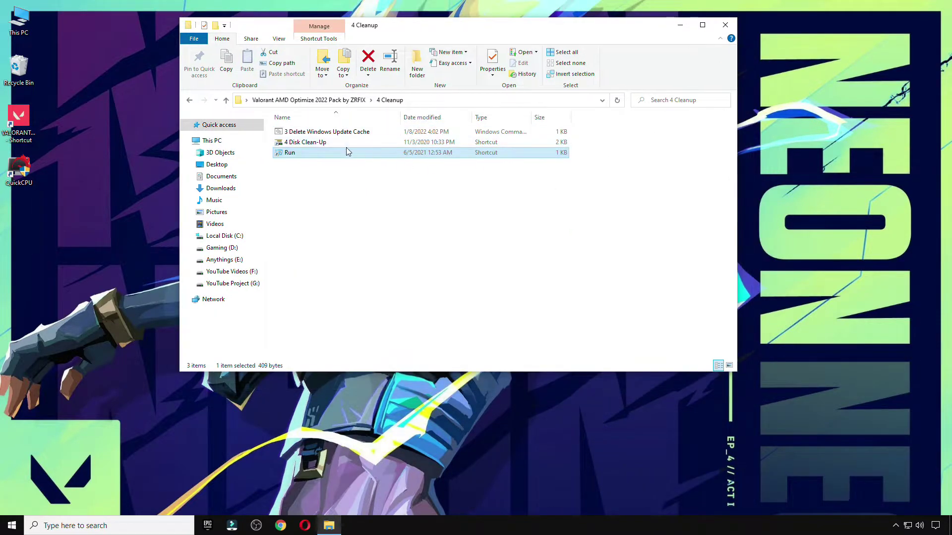
Start 4 Disk Clean-Up for drive C: and close the 4 Cleanup folder
double_click(331, 145)
click(726, 28)
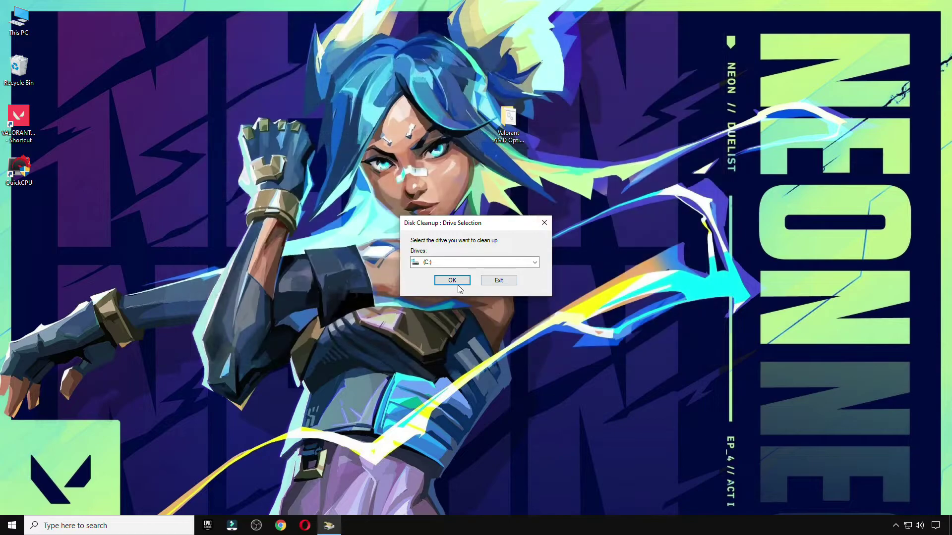
click(452, 280)
drag(162, 38, 430, 78)
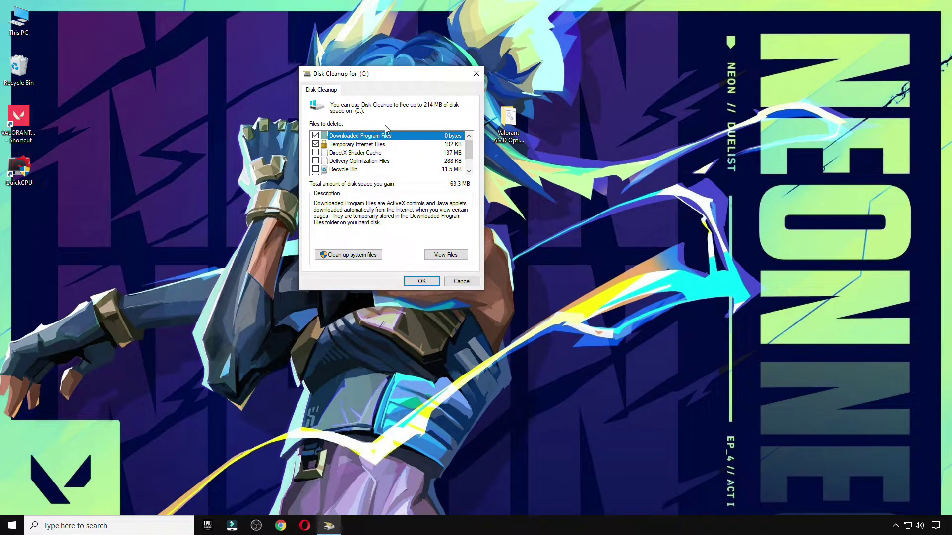
Include DirectX Shader Cache, Delivery Optimization Files, Recycle Bin, Temporary files and Thumbnails in the cleanup, and permanently delete the selected files
click(315, 169)
scroll(318, 171, down, 1)
click(421, 281)
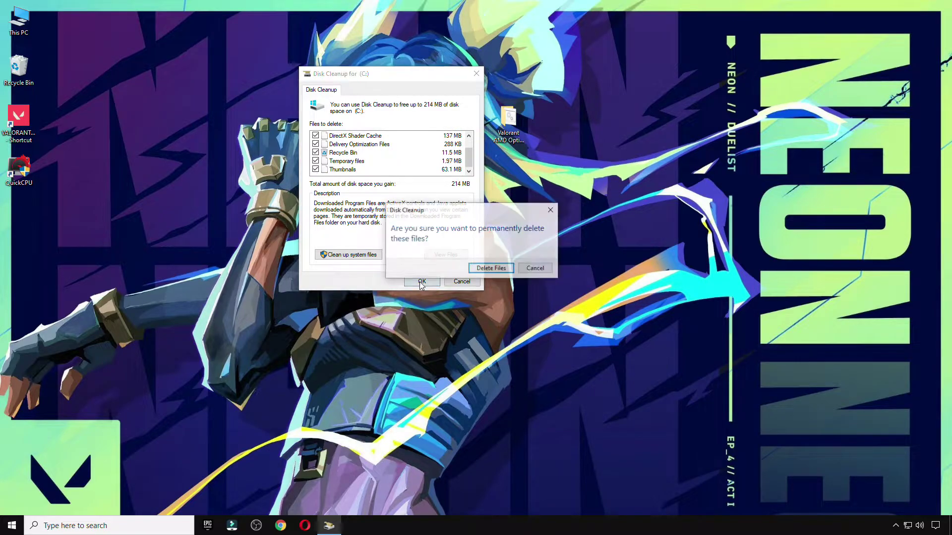
click(492, 269)
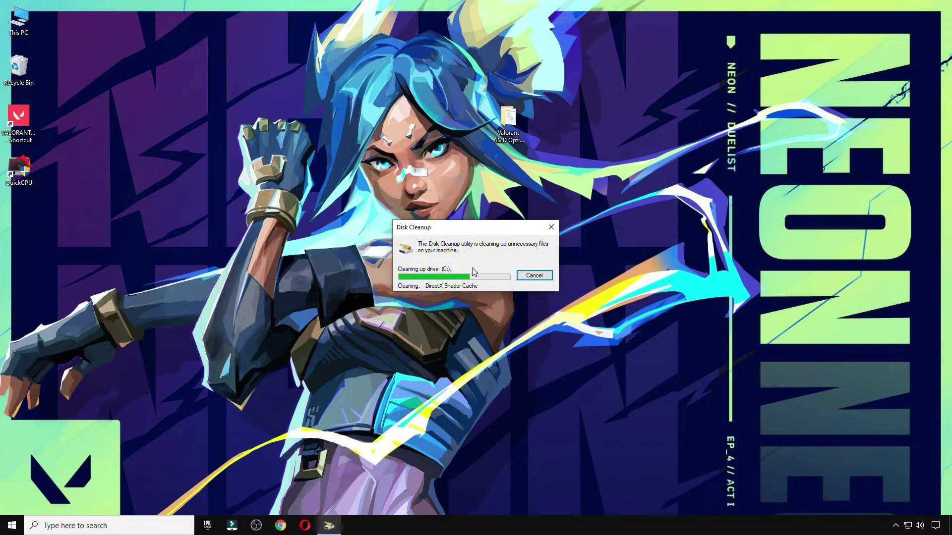
drag(453, 233, 400, 173)
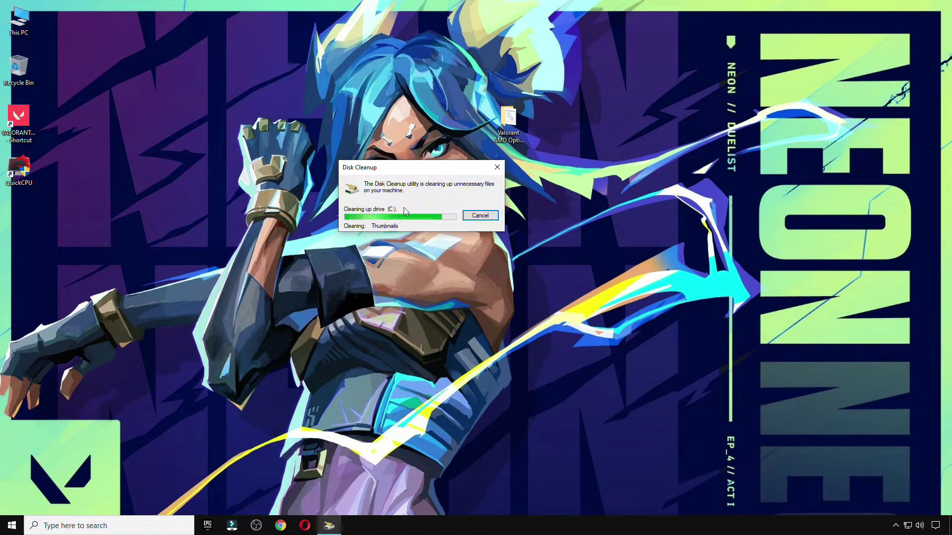
Start Timer Resolution from the optimization pack's 5 Latency (Timer Resolution ) folder and close the folder
double_click(508, 121)
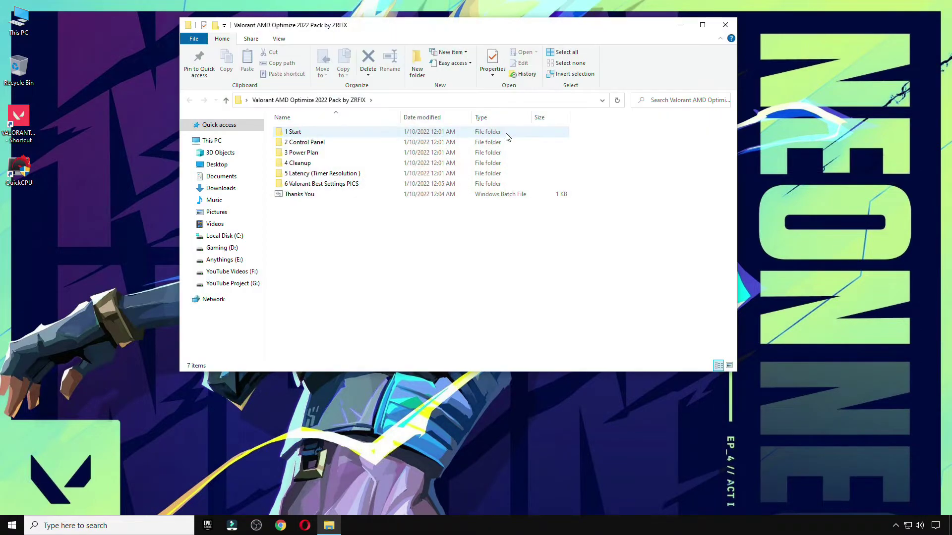
double_click(354, 174)
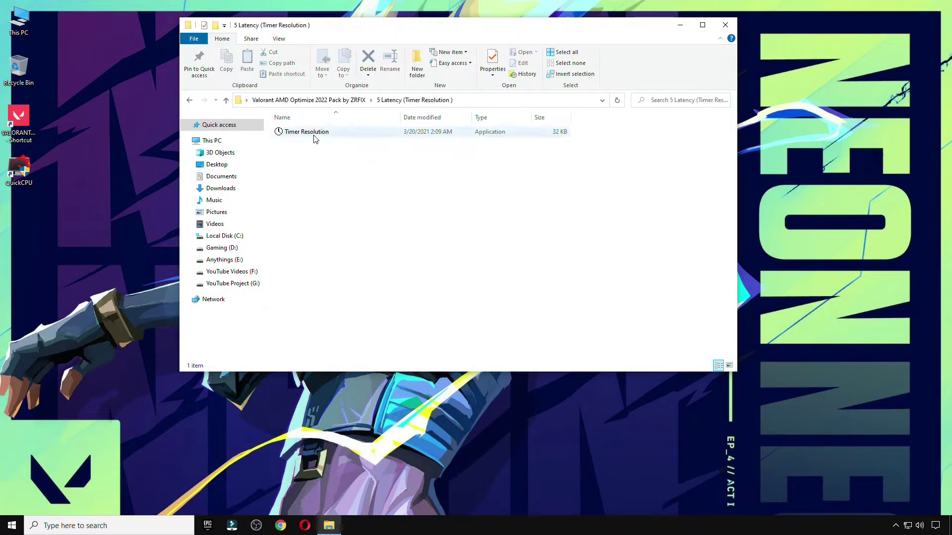
double_click(310, 131)
click(724, 24)
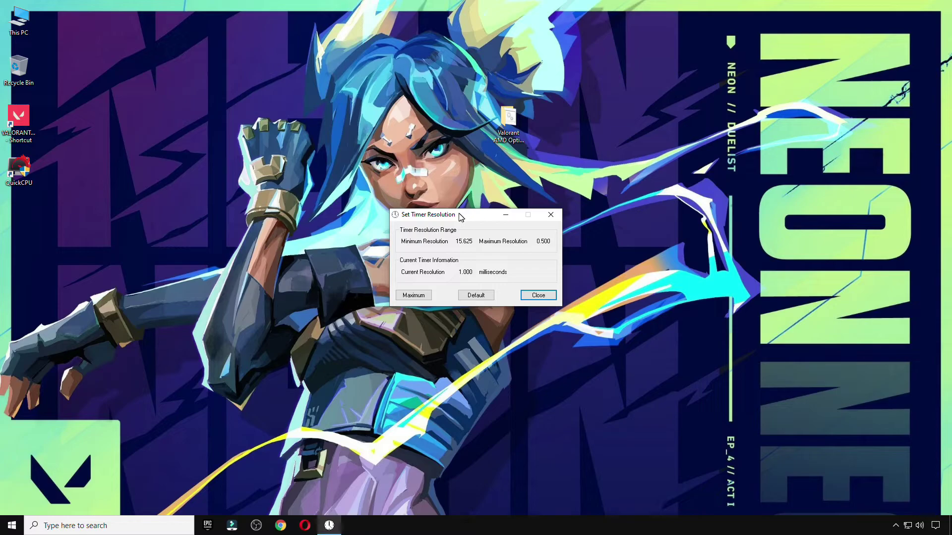
Set the timer resolution to Maximum and keep the tool running minimized
drag(463, 215, 414, 163)
click(426, 241)
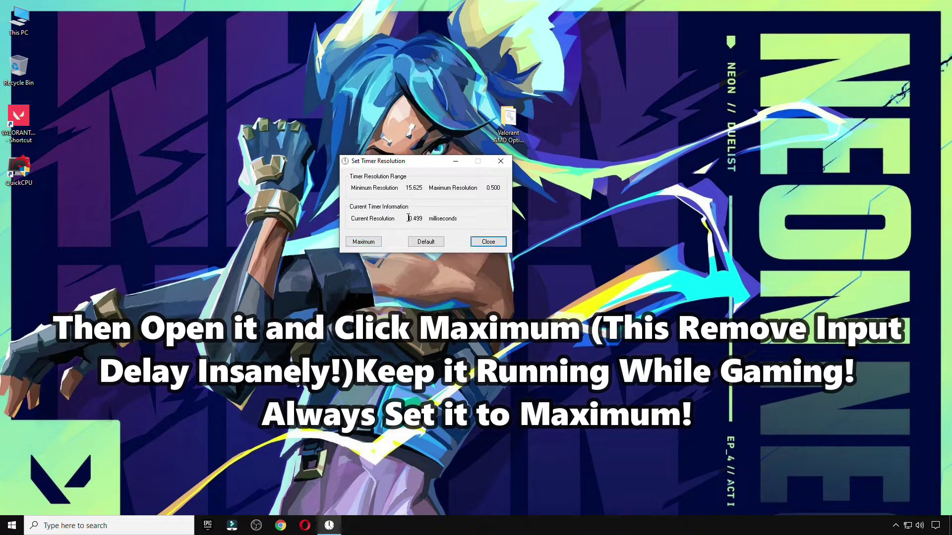
click(455, 161)
click(328, 525)
click(329, 525)
Examine the general and graphics quality pictures in 6 Valorant Best Settings PICS, and move the pack folder beside This PC on the desktop
double_click(509, 121)
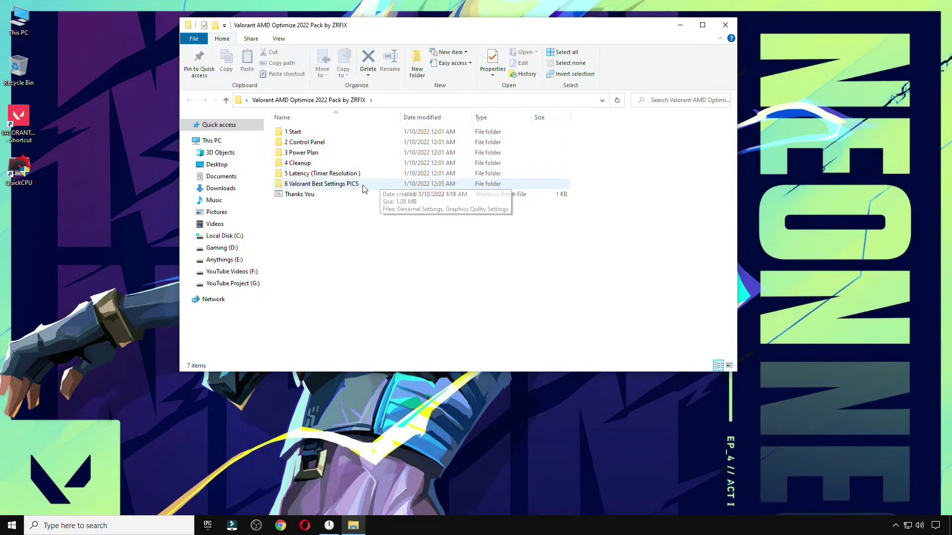
double_click(352, 184)
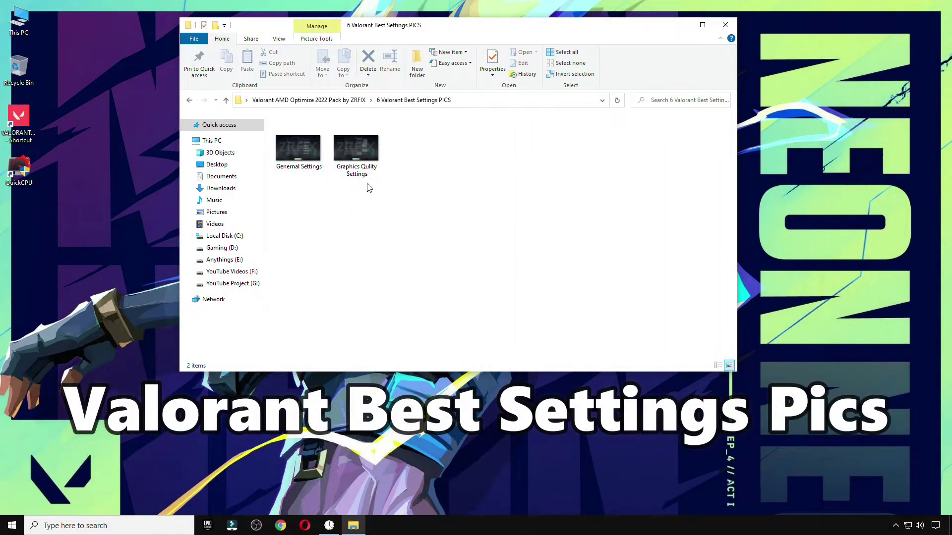
double_click(323, 167)
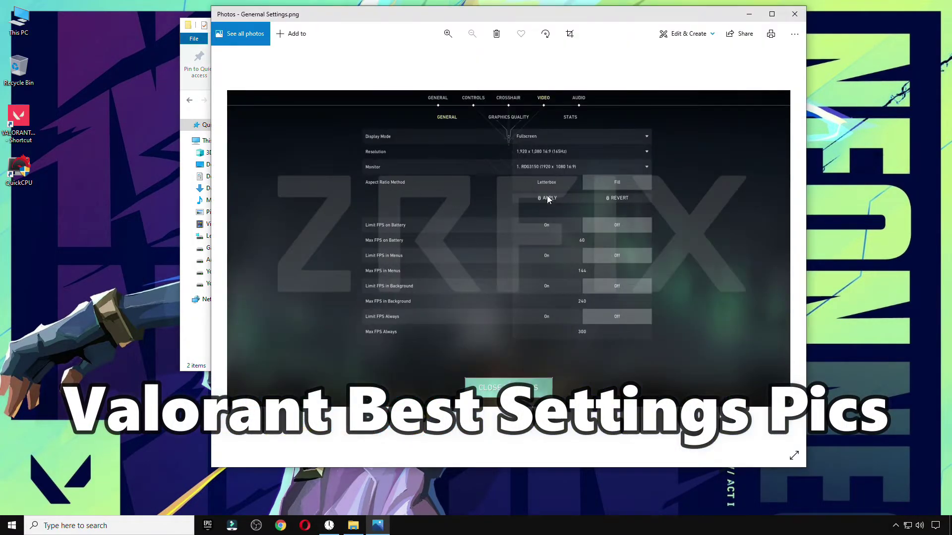
key(Right)
key(Left)
key(Right)
click(793, 15)
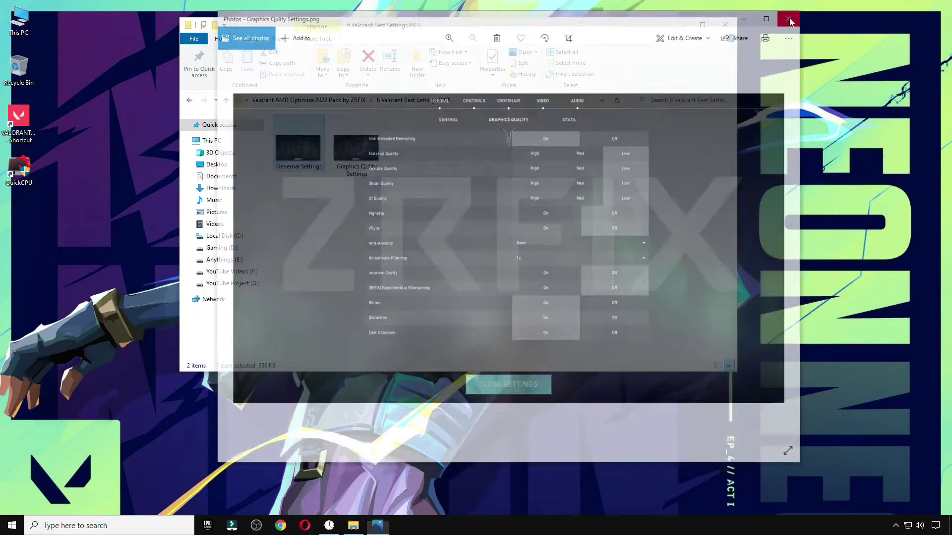
click(725, 25)
drag(508, 121, 85, 103)
Open the Windows Graphics settings and remove the existing VALORANT entry from the app preference list
click(12, 525)
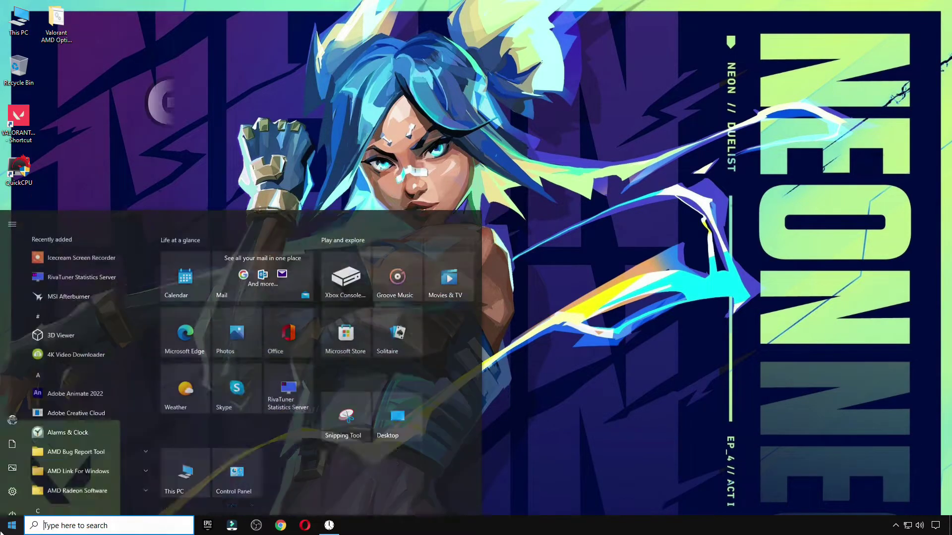
click(70, 479)
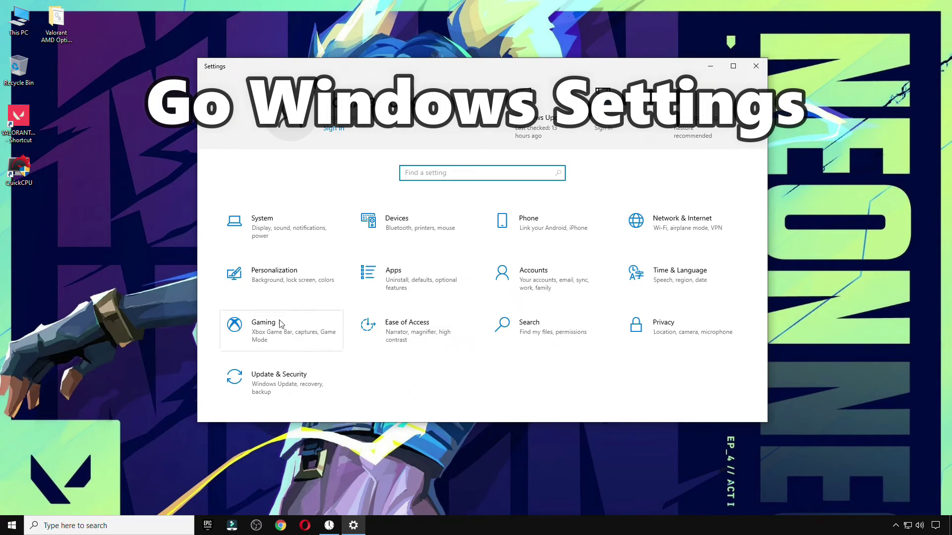
click(277, 322)
click(674, 127)
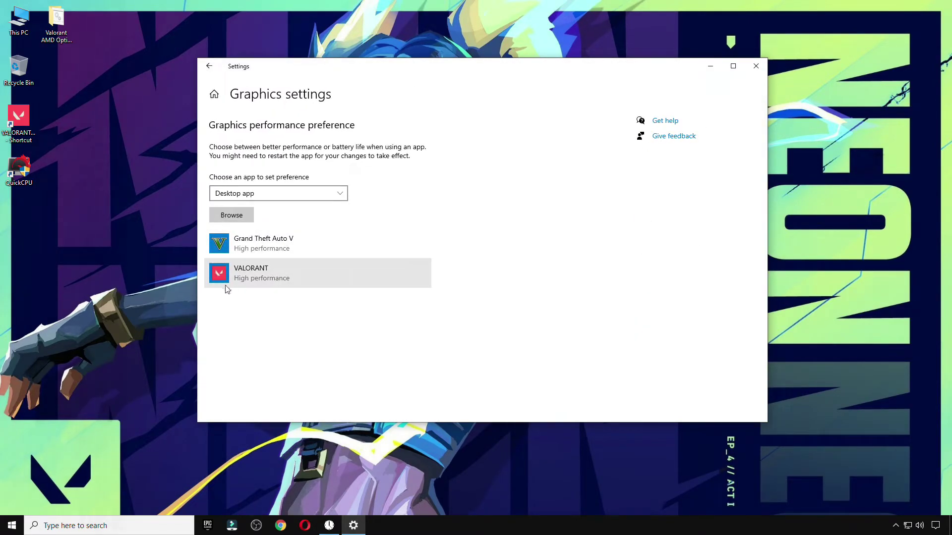
click(279, 277)
click(403, 324)
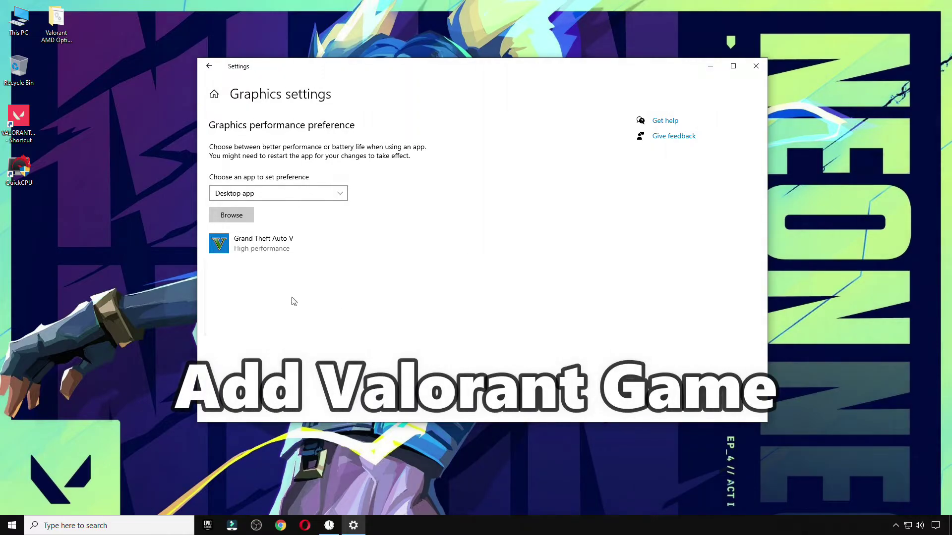
Browse for a desktop app in D:\Riot Games\VALORANT\live\ShooterGame\Binaries\Win64
click(233, 219)
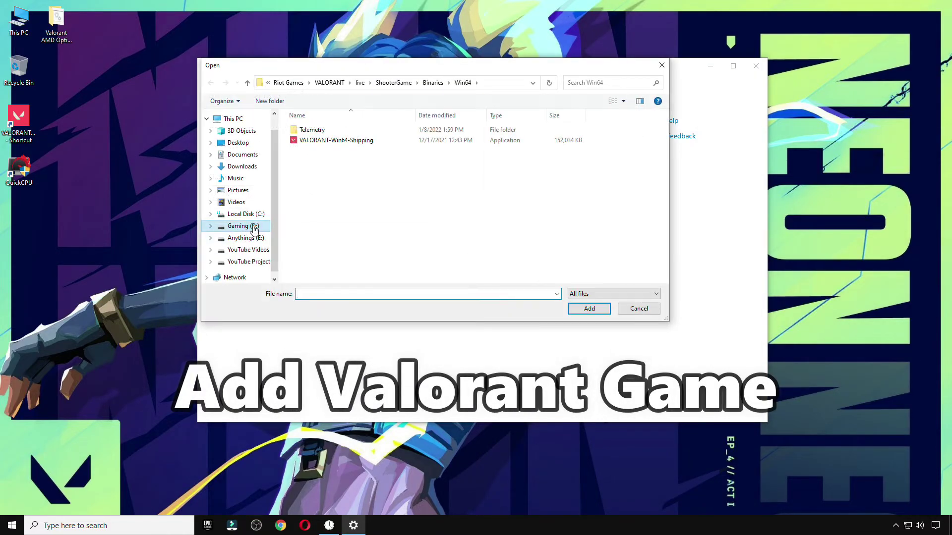
click(254, 227)
double_click(317, 182)
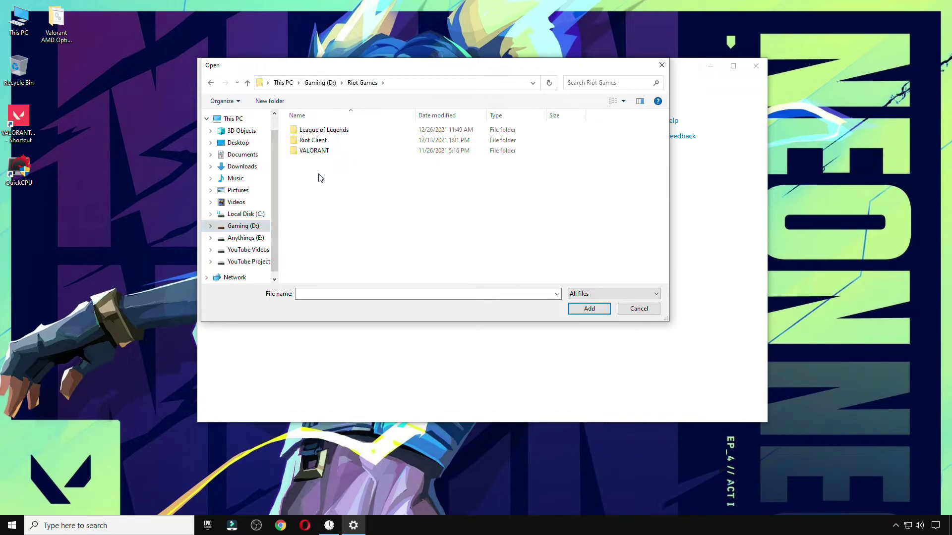
click(318, 152)
double_click(318, 152)
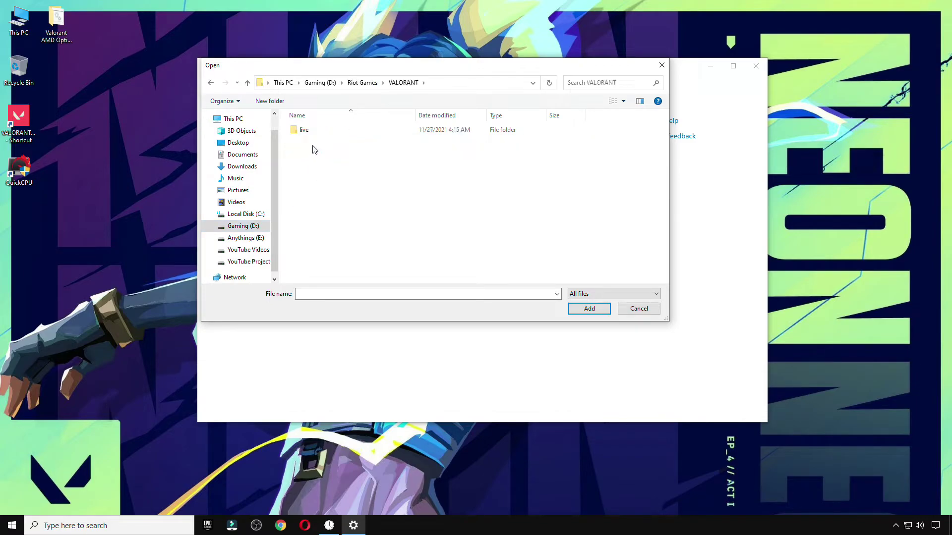
double_click(319, 131)
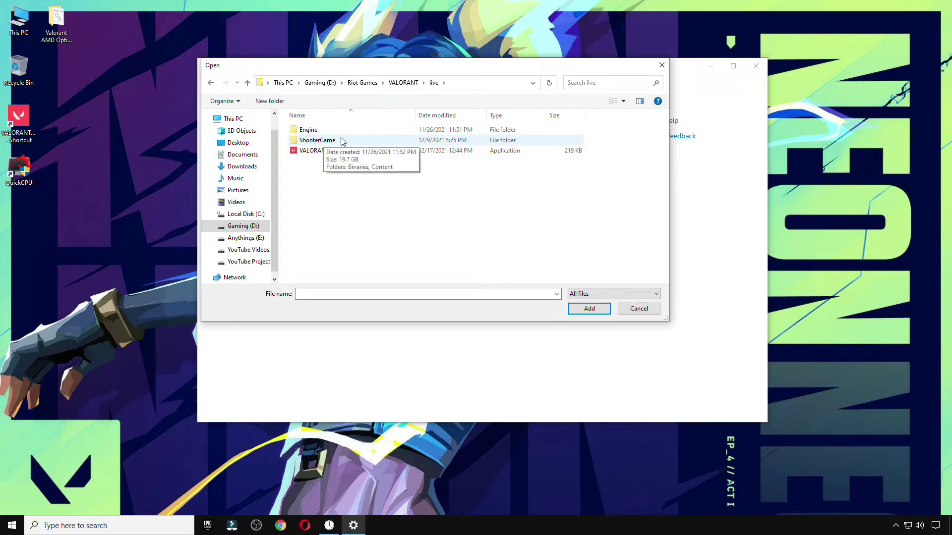
double_click(330, 141)
double_click(339, 130)
double_click(328, 131)
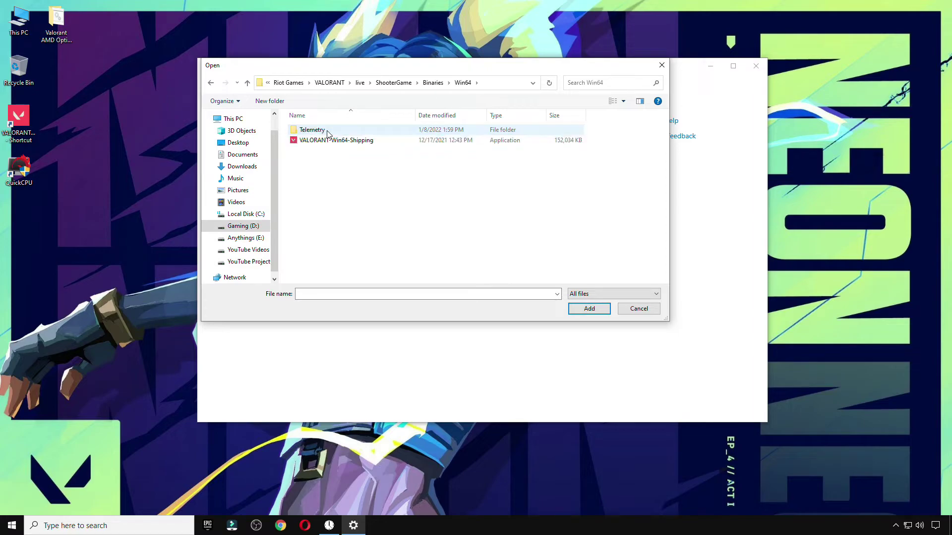
Configure the high DPI settings in the compatibility properties of VALORANT-Win64-Shipping and apply them
click(335, 142)
right_click(335, 142)
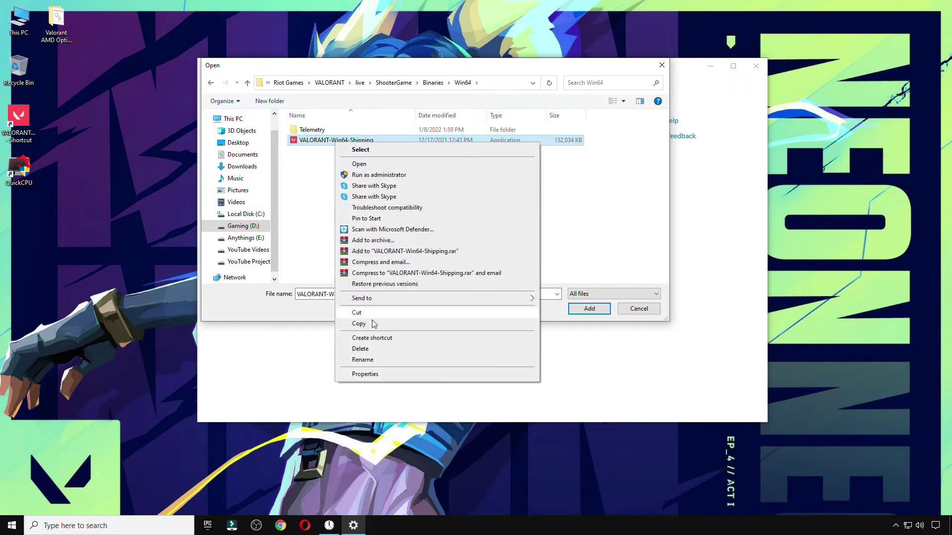
click(385, 375)
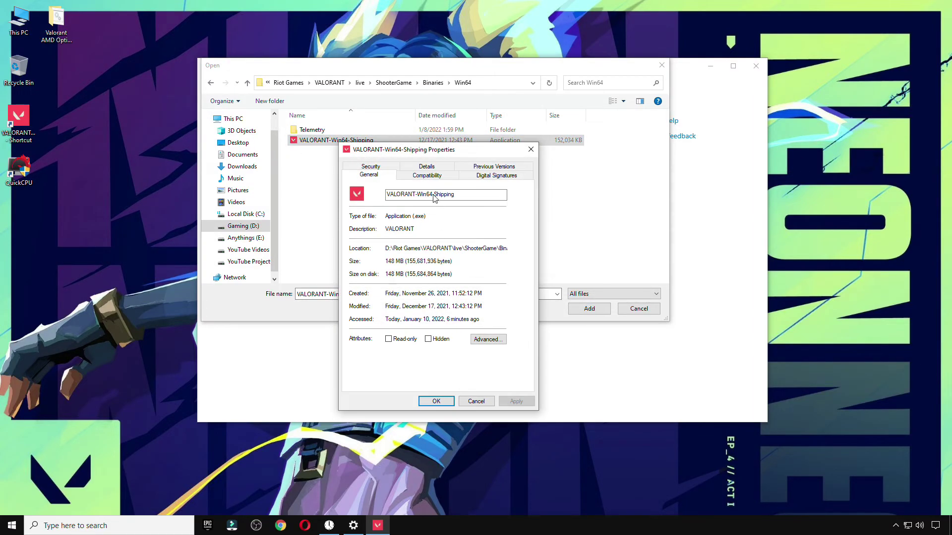
click(427, 177)
click(397, 358)
click(389, 341)
click(407, 354)
click(413, 364)
click(474, 376)
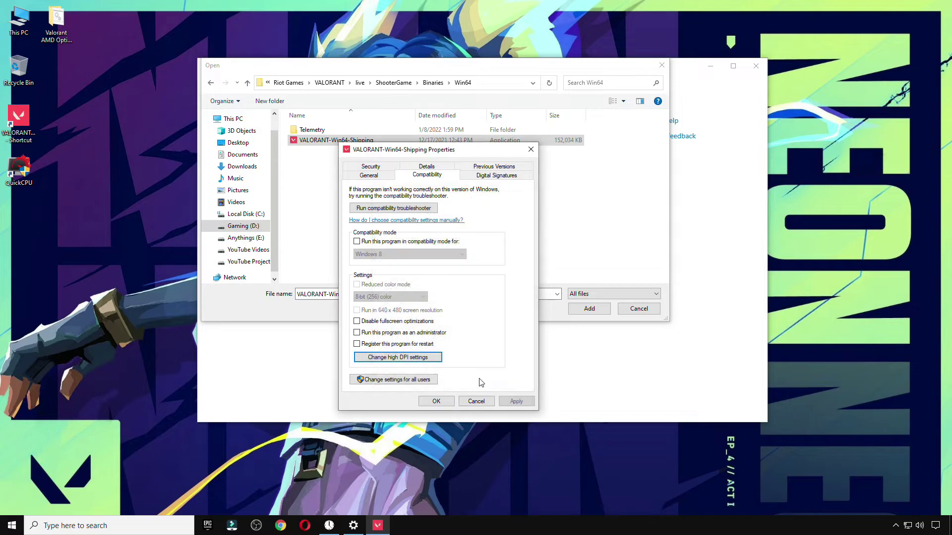
click(515, 401)
click(438, 402)
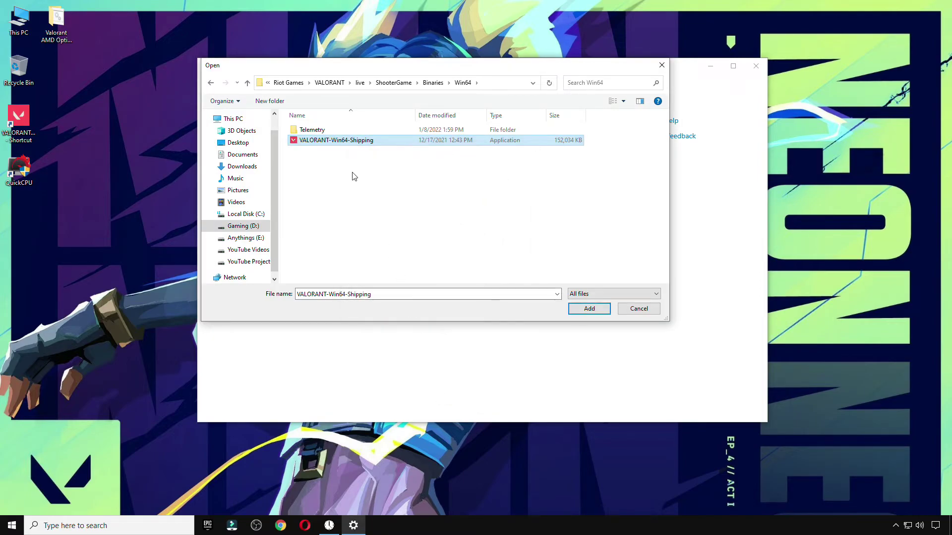
Add VALORANT-Win64-Shipping to the graphics preference list, set it to High performance, and close Settings
click(576, 309)
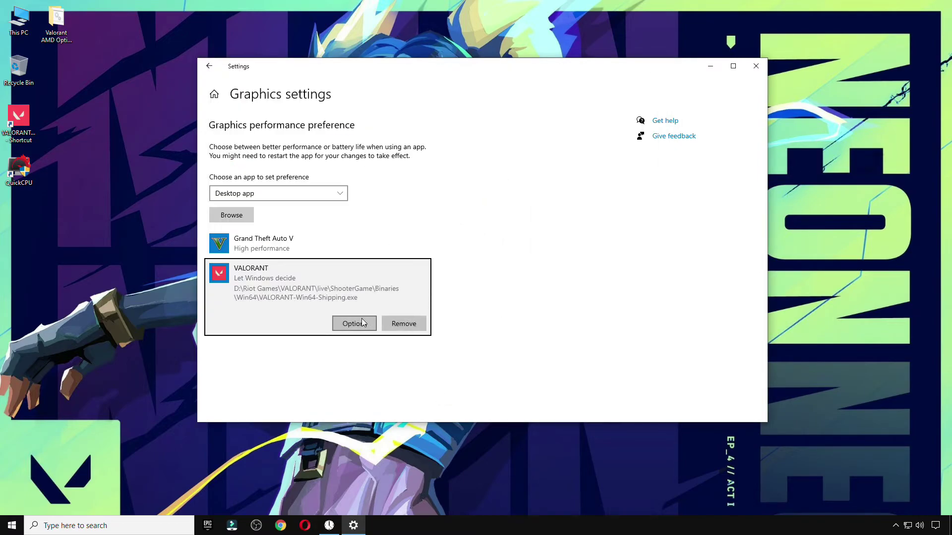
click(348, 326)
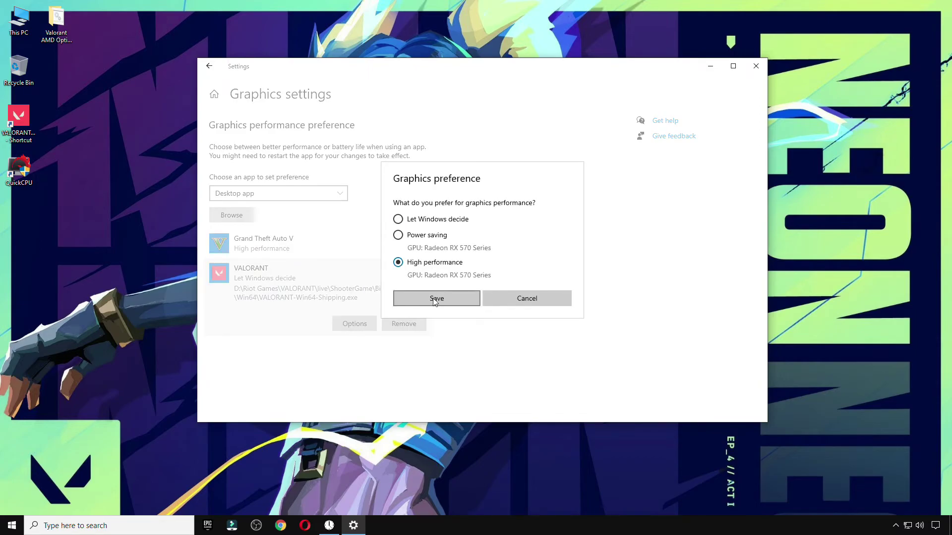
click(433, 301)
click(755, 65)
Open the computer's power options for a restart
click(7, 526)
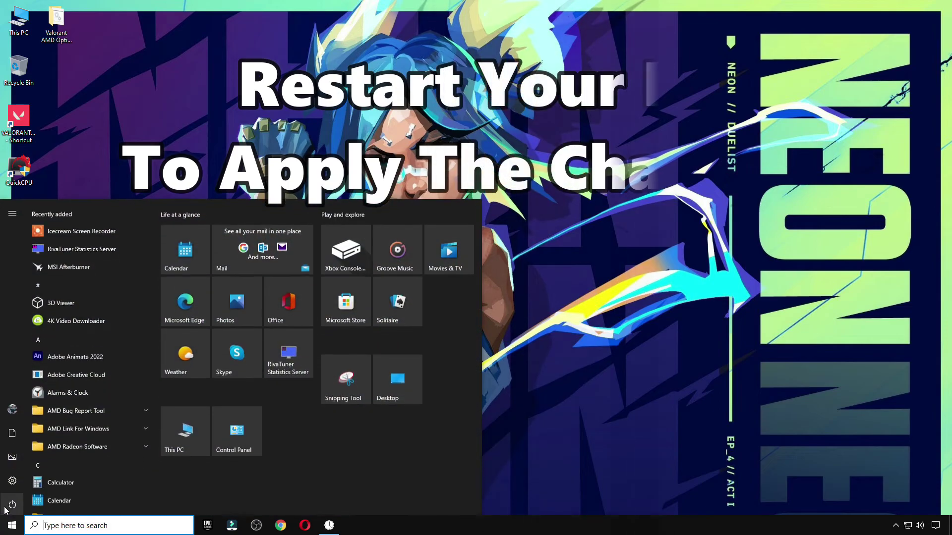
click(12, 503)
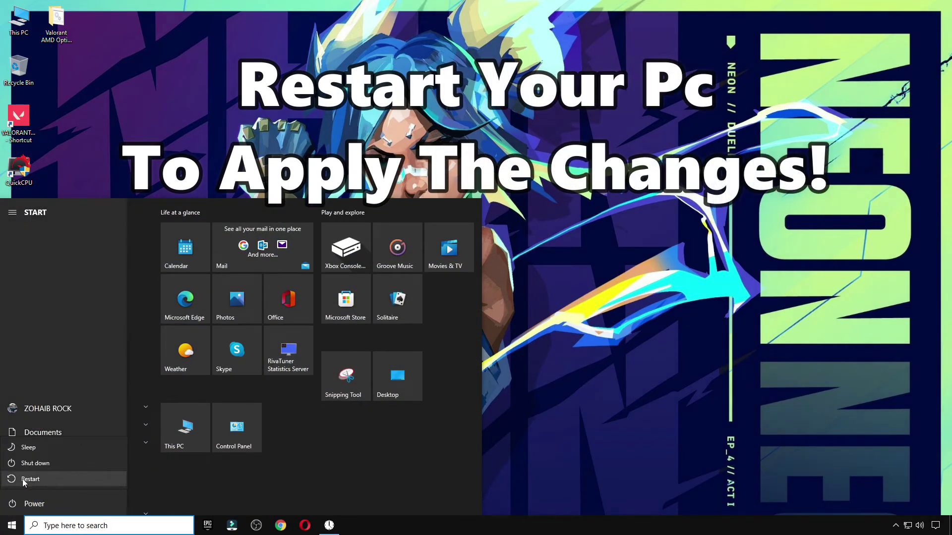